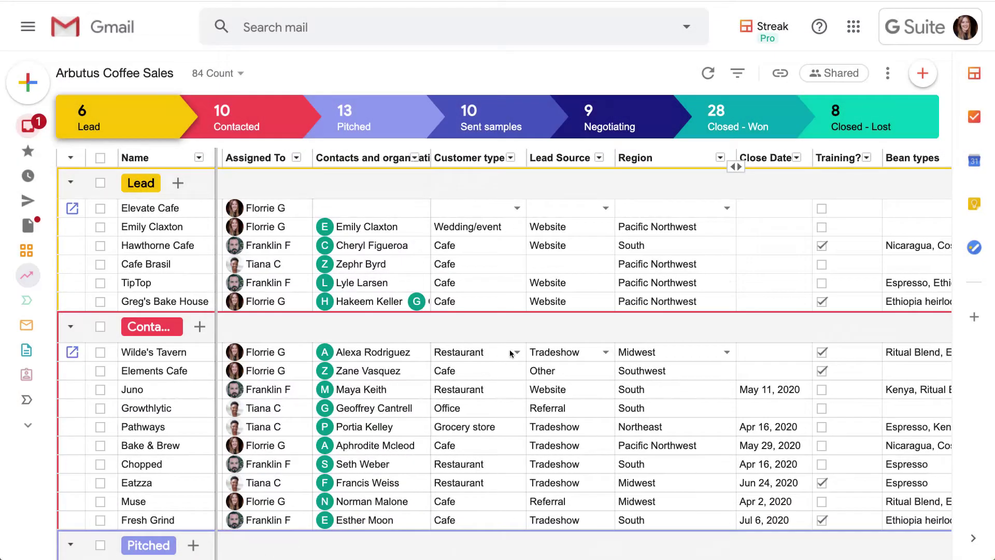
Set Elevate Cafe's row to Customer type Cafe, Lead Source Referral and Region Midwest
scroll(510, 353, right, 1)
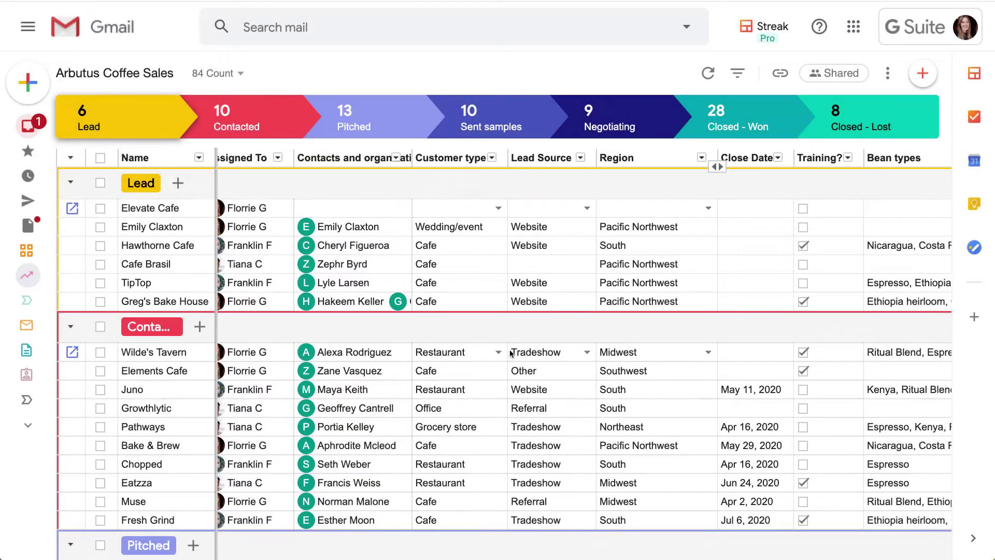
scroll(542, 348, right, 6)
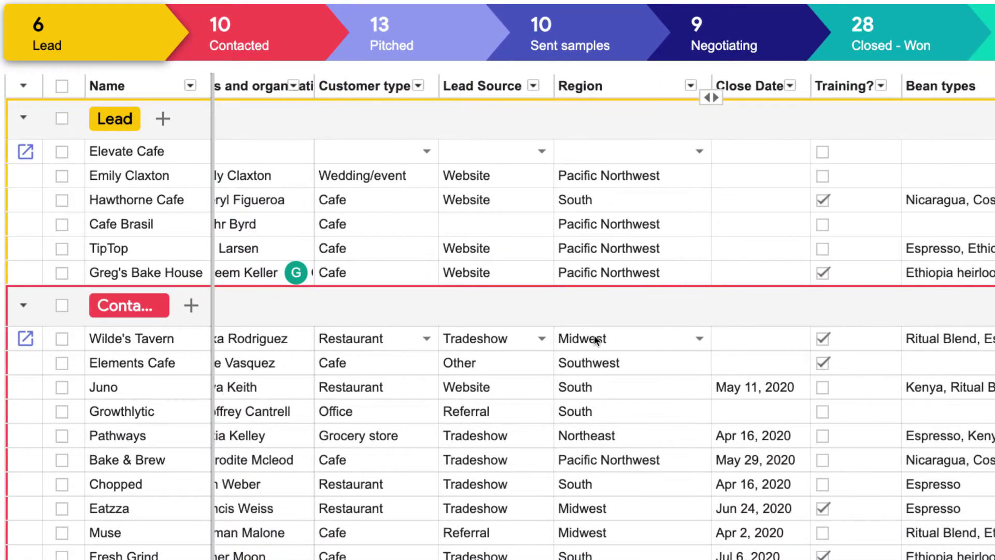
scroll(594, 338, right, 3)
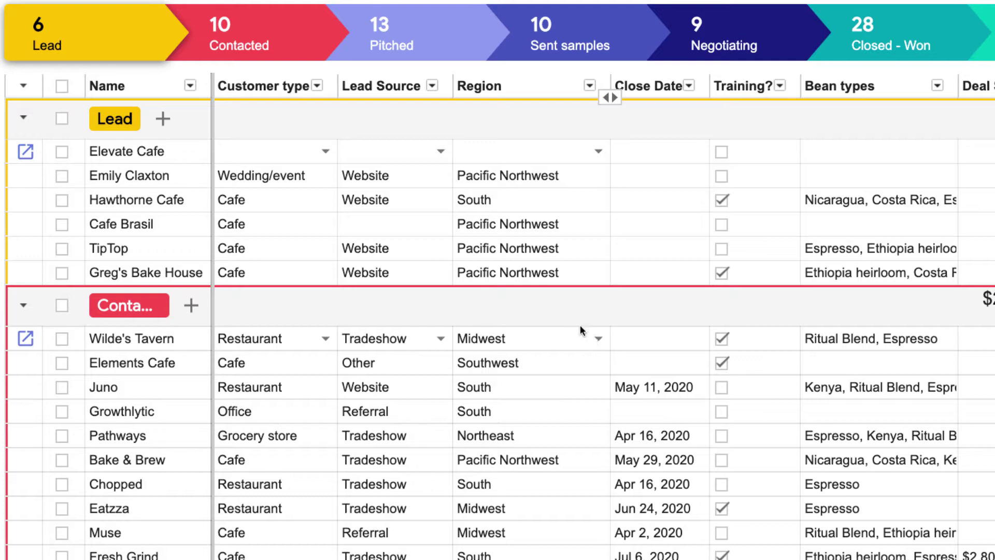
click(306, 150)
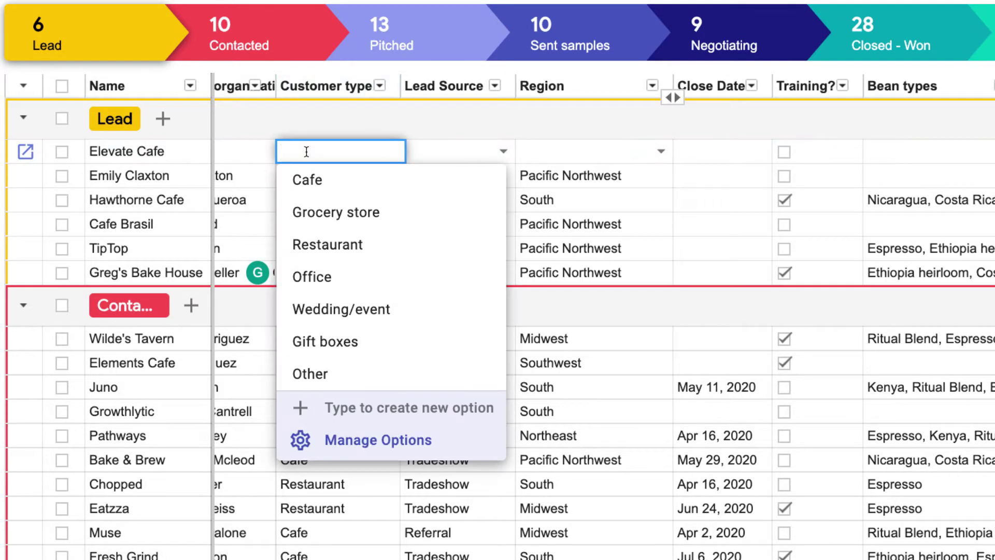
click(319, 188)
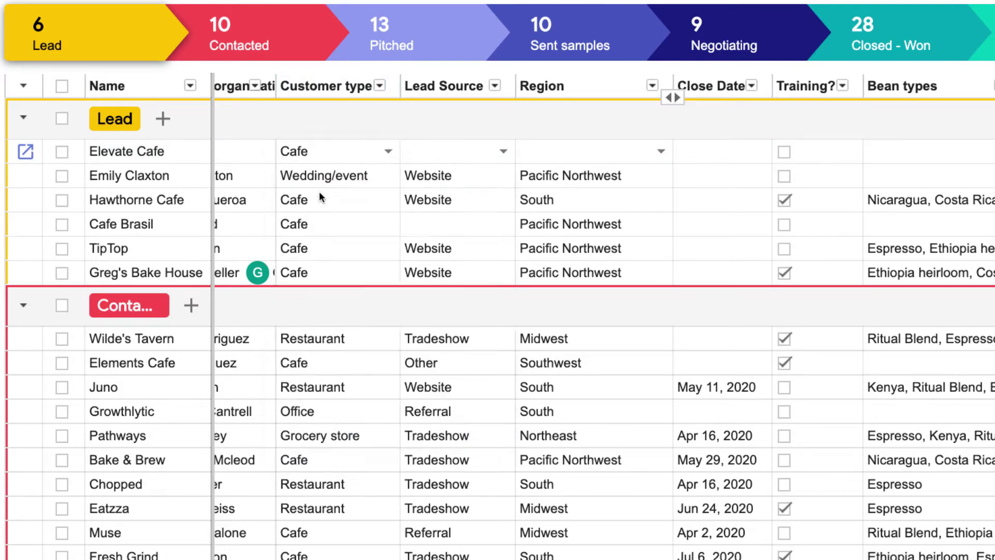
click(417, 149)
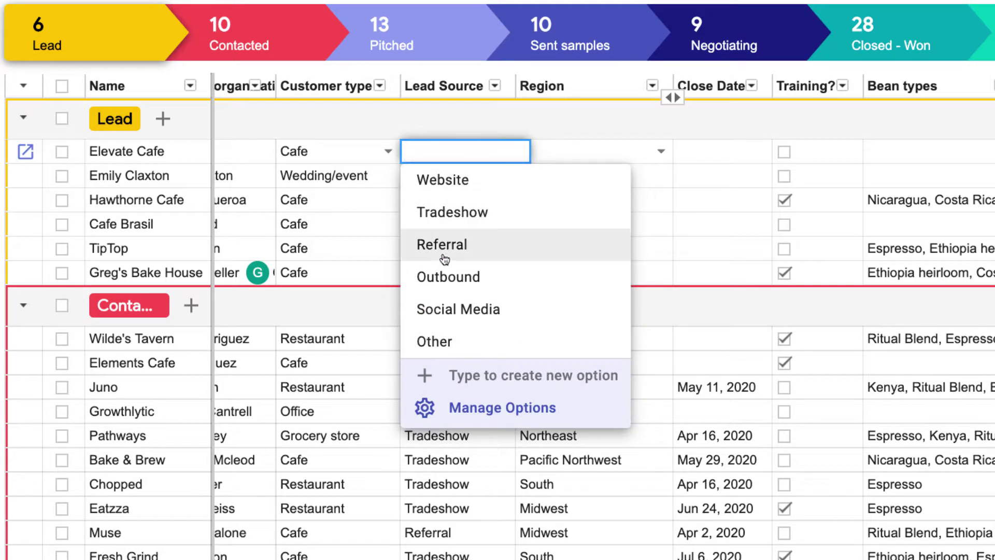
click(444, 245)
click(562, 147)
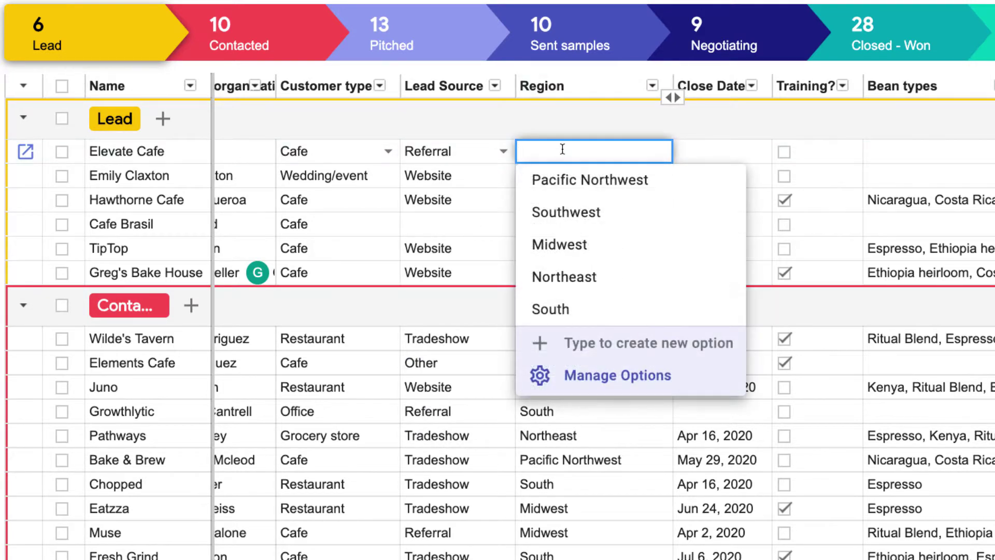
click(572, 242)
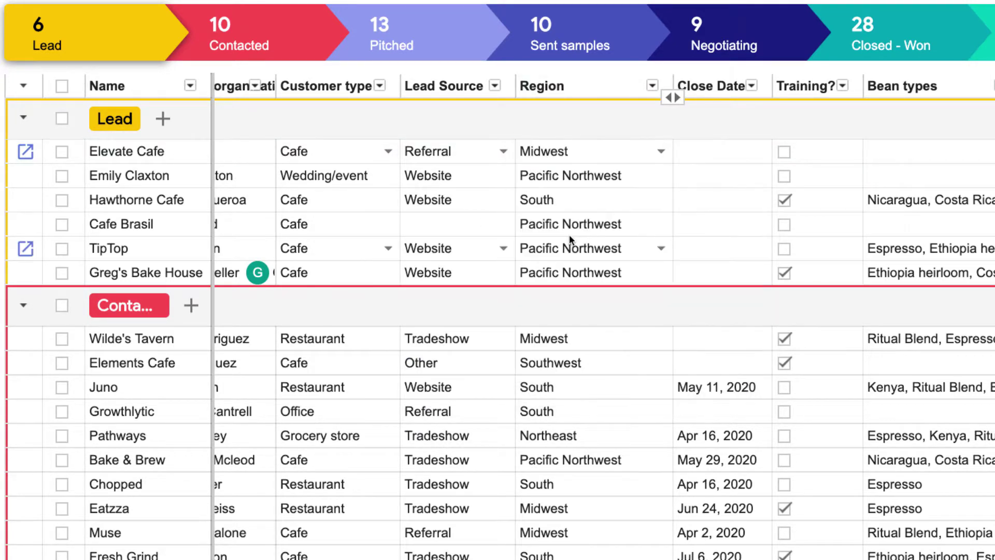
scroll(575, 221, right, 5)
Give Elevate Cafe a close date of Jul 24, 2020 and tick its Training? box
click(542, 151)
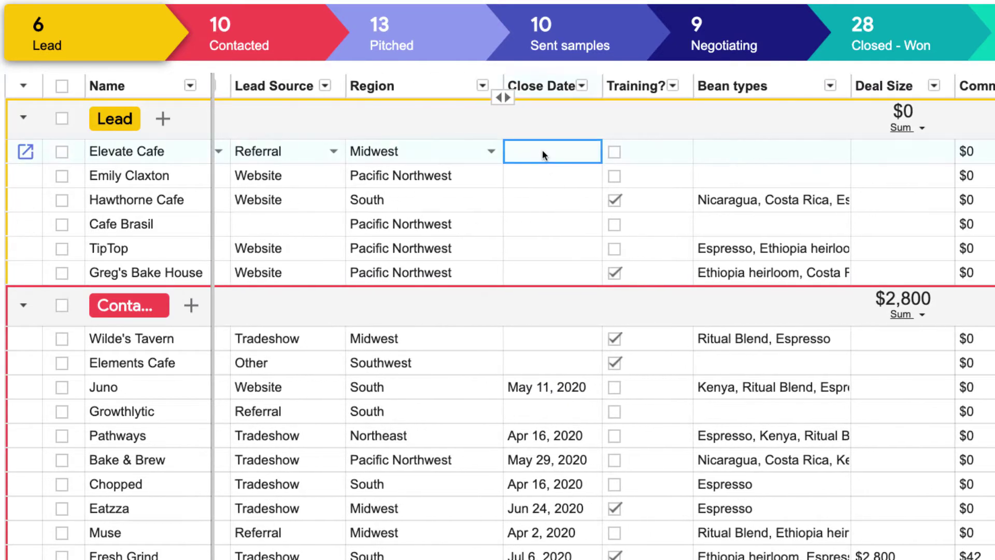
click(543, 151)
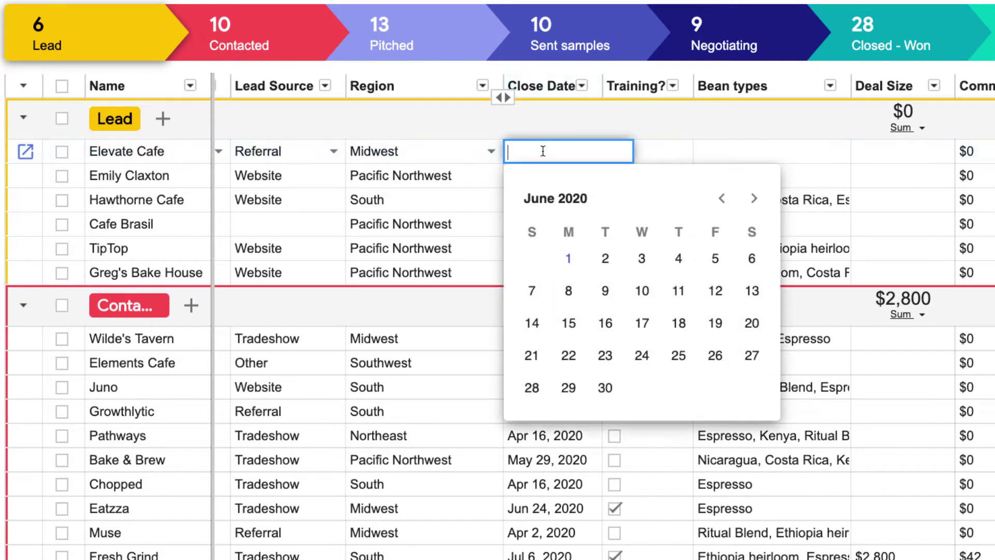
click(753, 199)
click(715, 353)
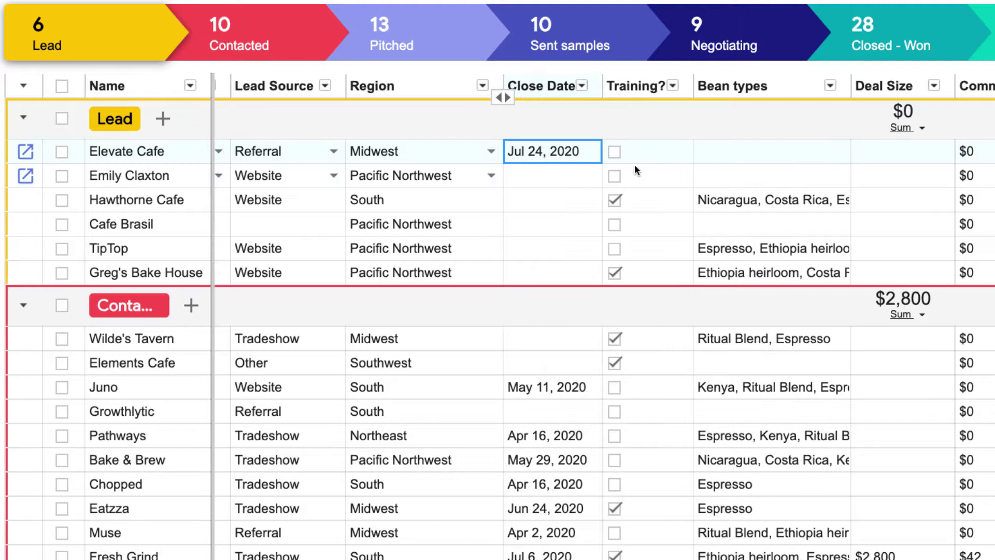
click(613, 152)
Add Ethiopia heirloom, Espresso and Ritual Blend to Elevate Cafe's Bean types
scroll(612, 151, right, 5)
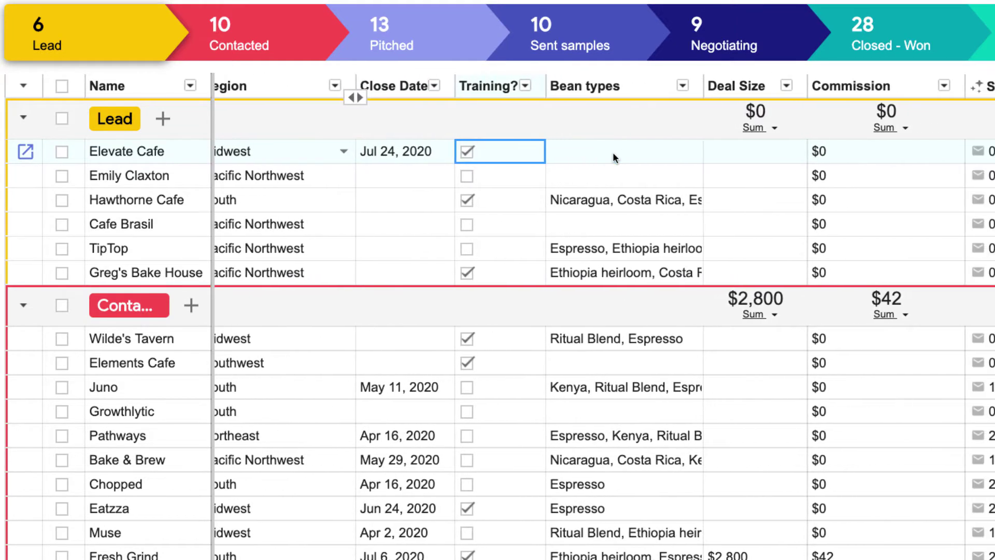
scroll(613, 154, right, 1)
click(594, 153)
click(594, 152)
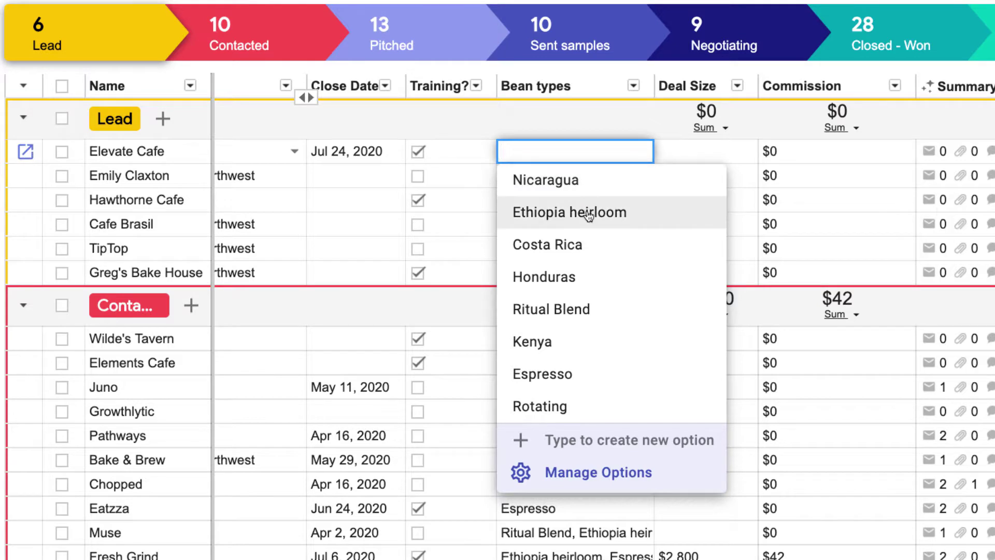
click(588, 216)
click(589, 151)
click(588, 152)
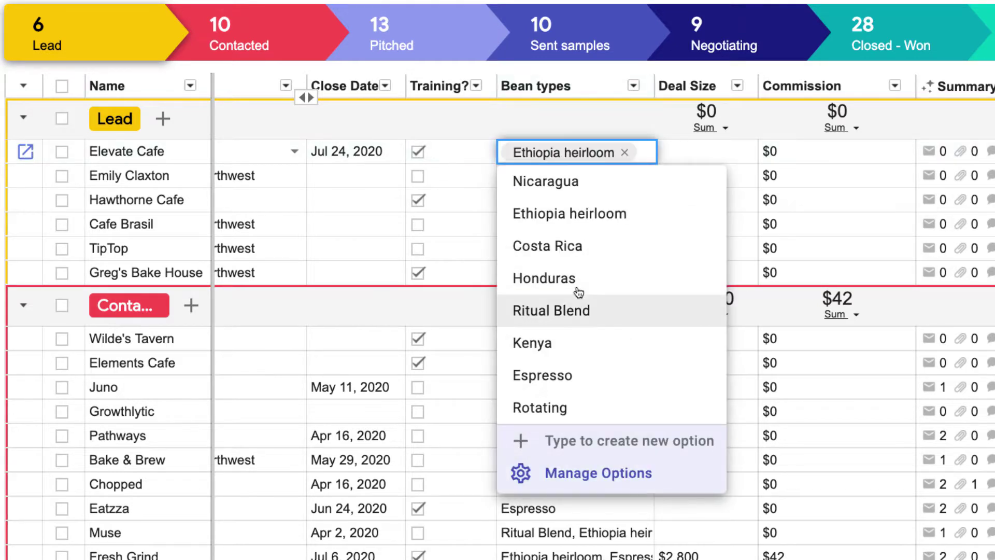
click(565, 377)
click(580, 153)
click(580, 153)
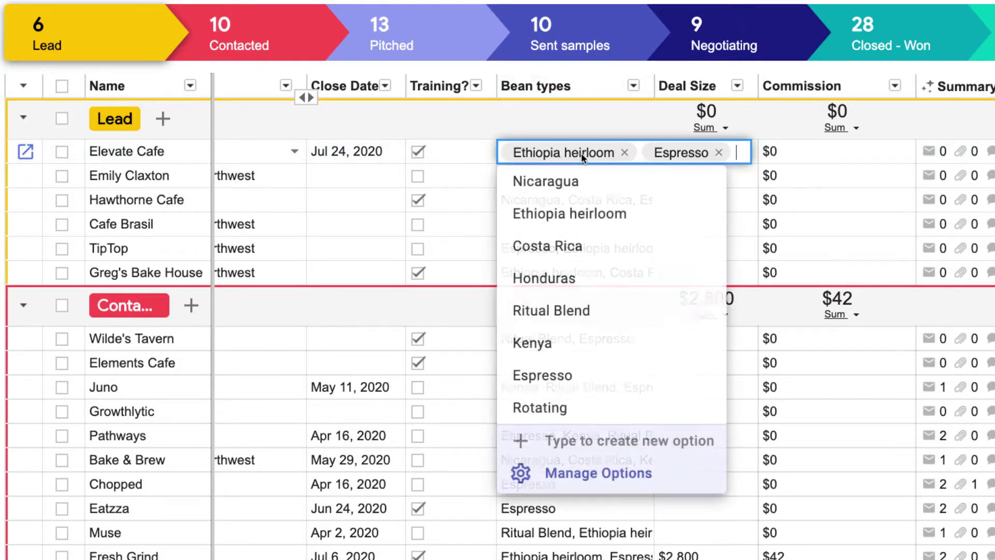
click(579, 311)
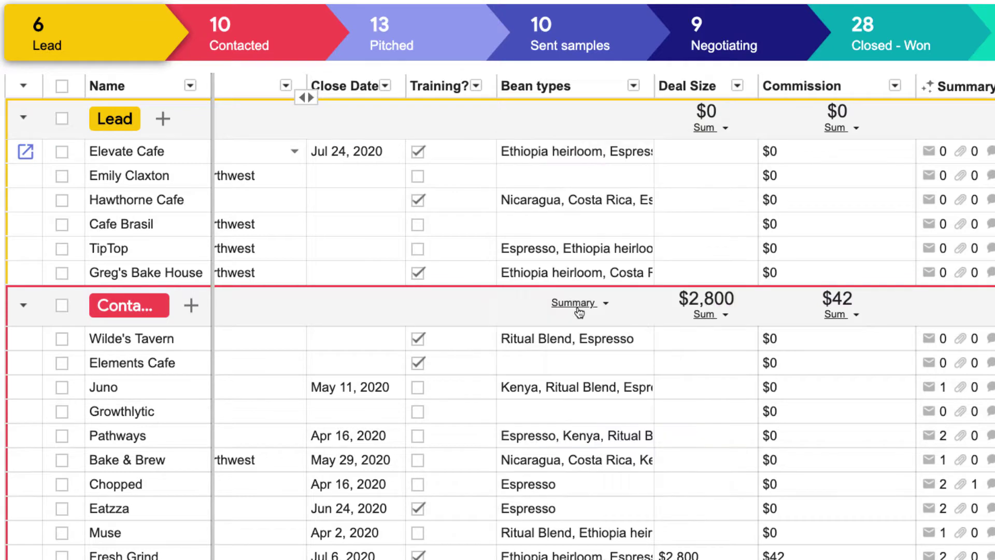
Review the selected bean types, then bring up the Training? column header menu
click(596, 154)
click(596, 154)
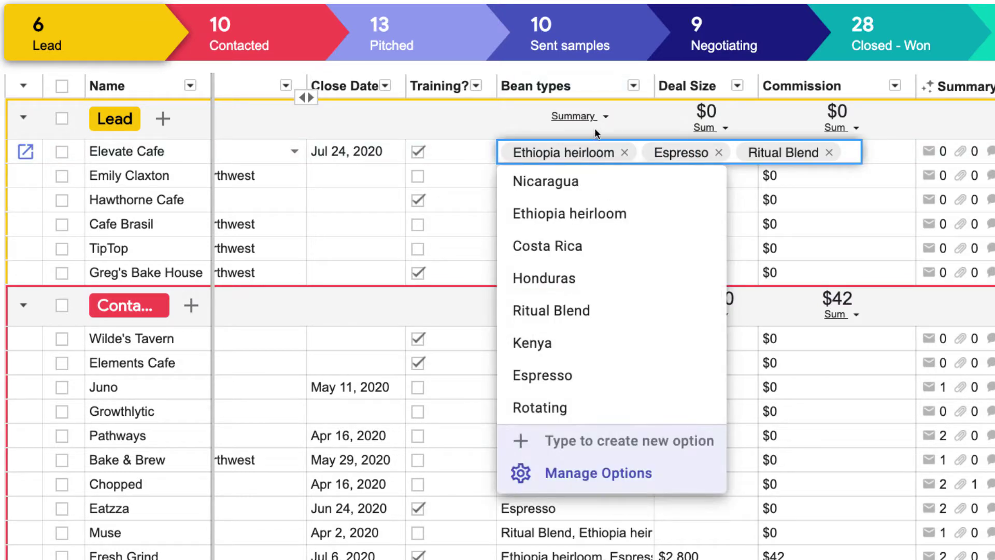
click(595, 131)
click(476, 86)
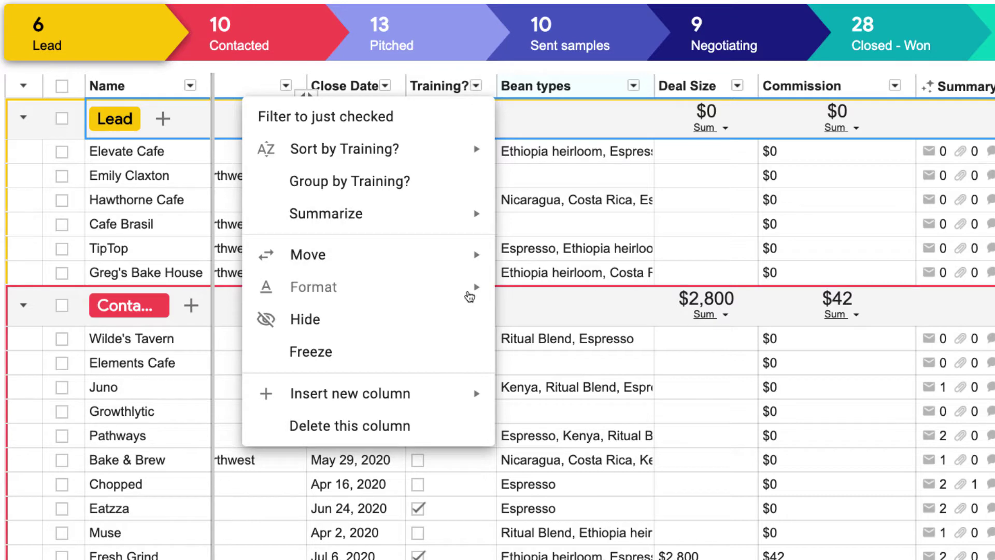
Insert a new Tag column after the Training? column
mouse_move(456, 393)
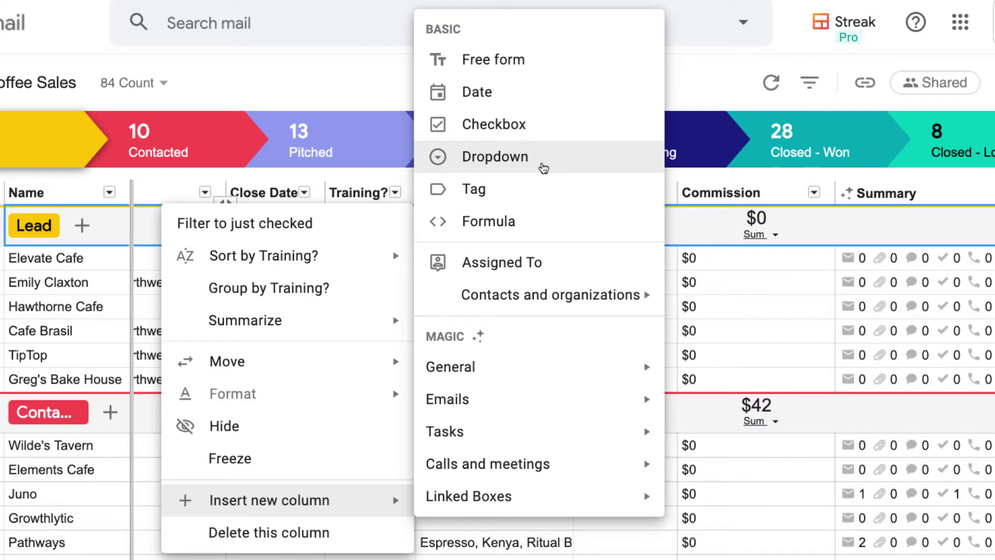
click(541, 187)
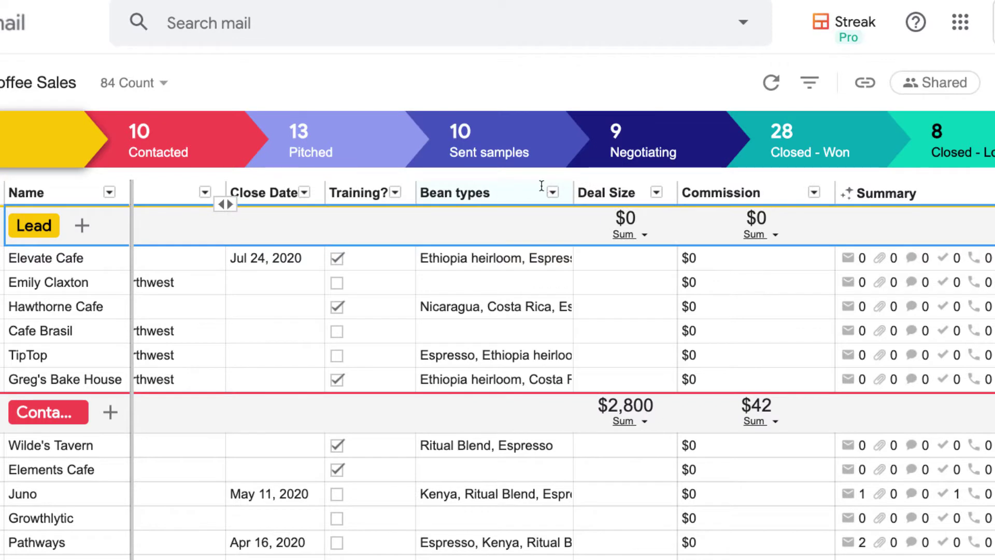
Name the new tag column 'Services Offered' and start editing Elevate Cafe's cell
text(Services )
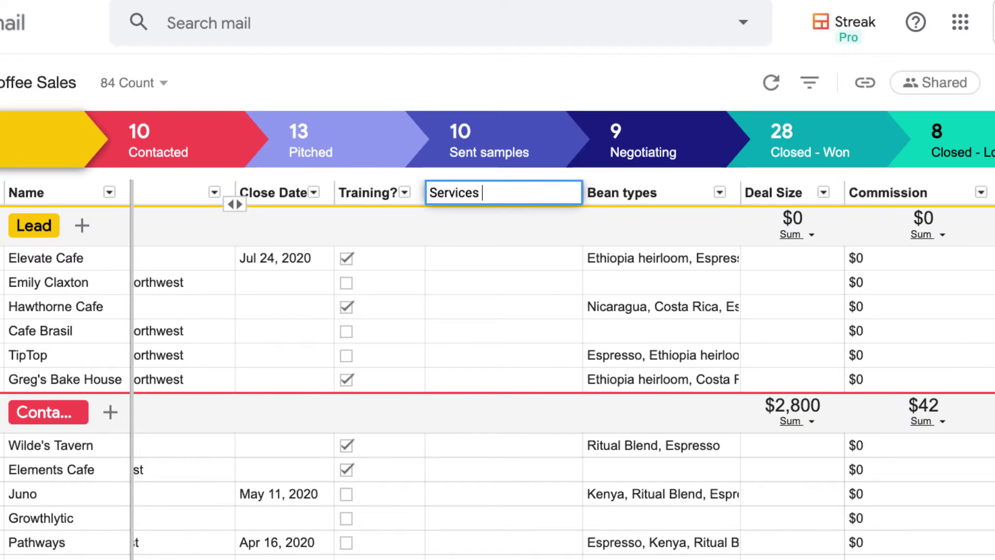
text(Offered)
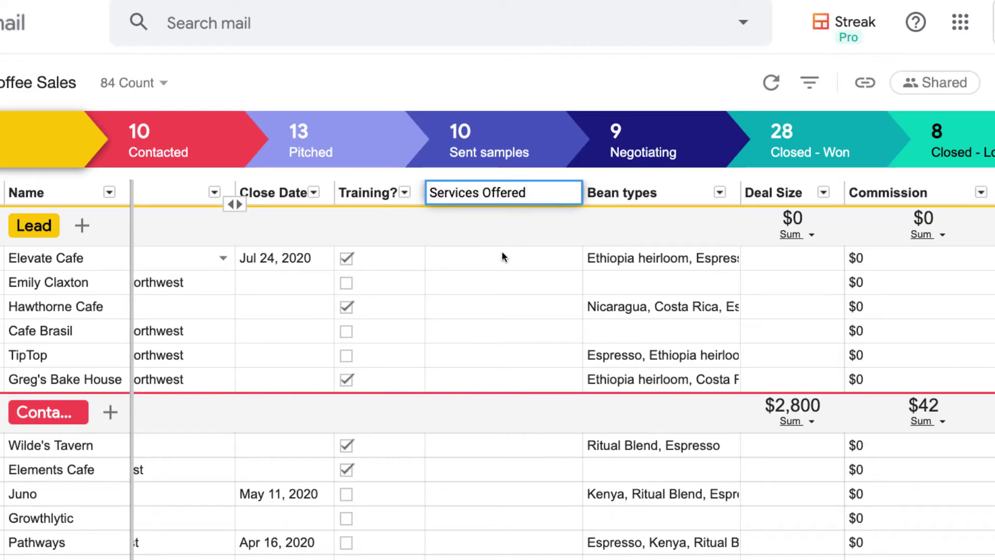
click(500, 255)
click(501, 256)
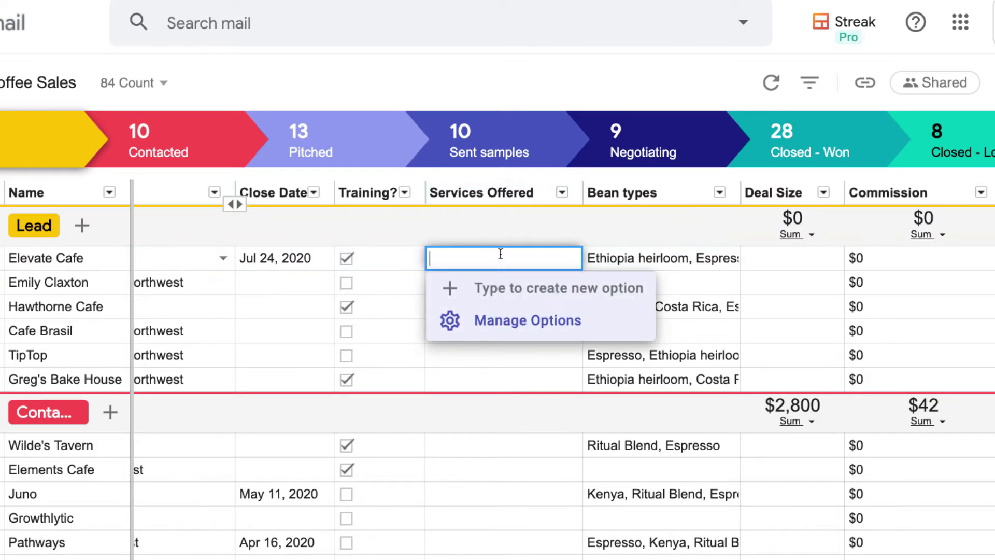
Add the tag options Coffee, Tea and Bakery and save them
click(513, 325)
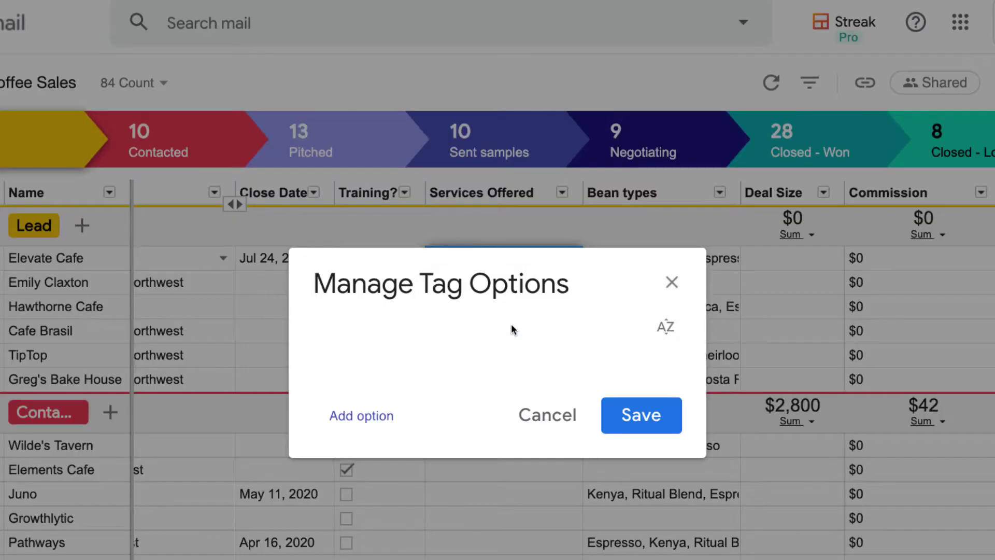
click(381, 415)
text(Coffee)
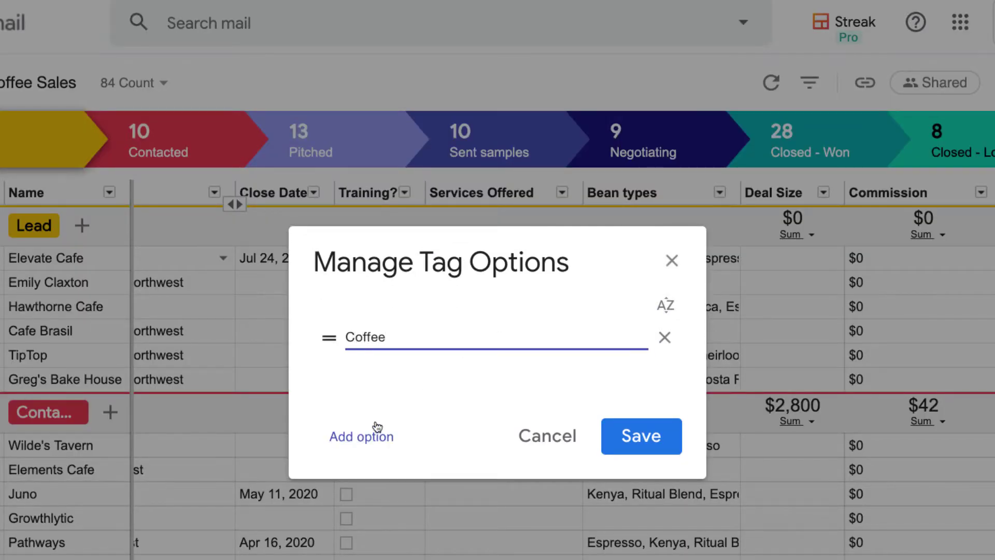
click(369, 437)
text(Tea)
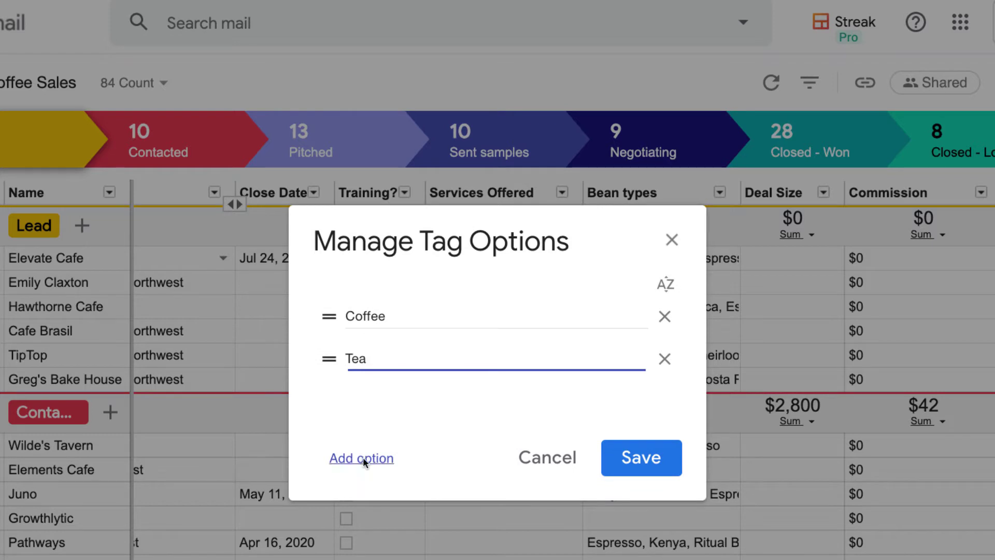
click(363, 458)
text(Bakery)
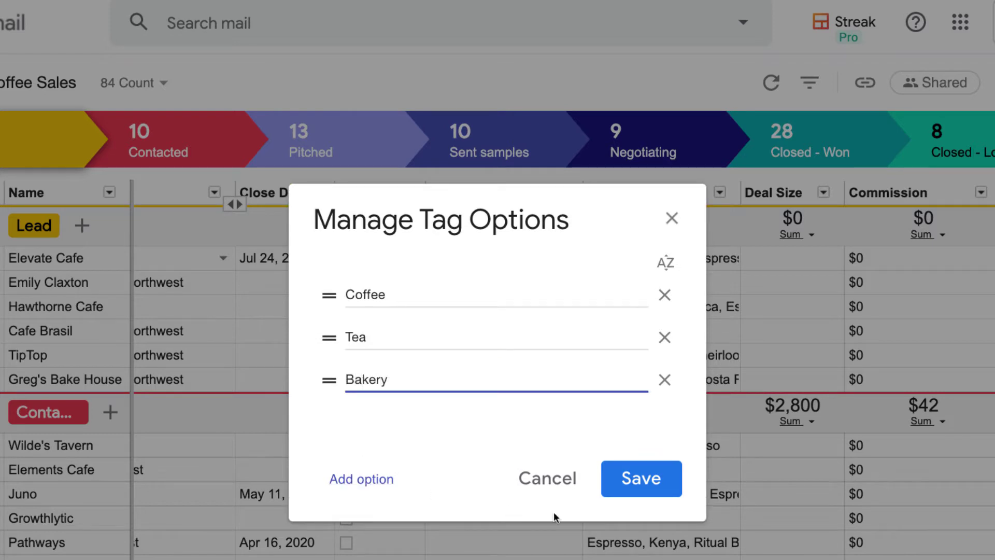
click(665, 480)
Tag Elevate Cafe's Services Offered with Coffee and Bakery
click(491, 258)
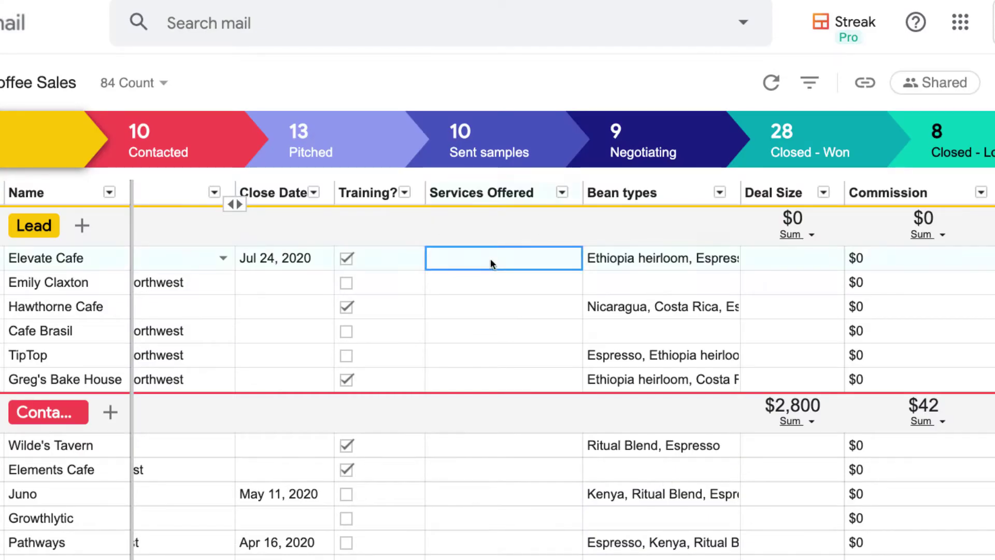
click(494, 286)
click(498, 259)
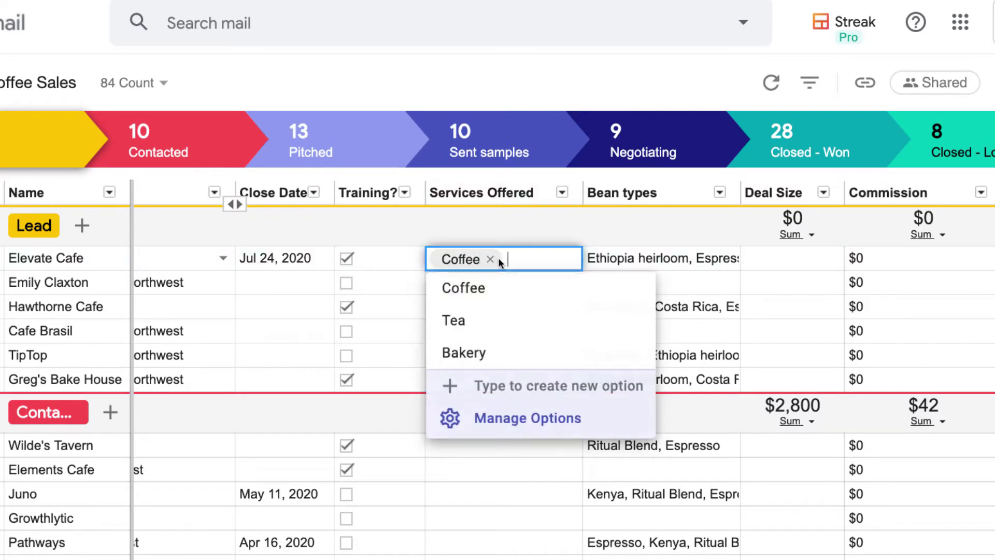
click(500, 357)
click(482, 285)
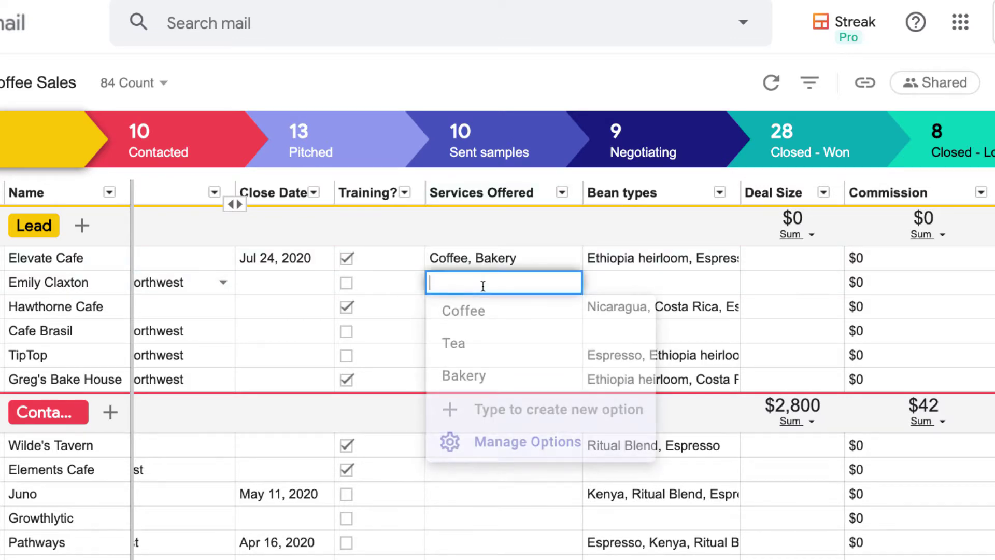
click(473, 341)
click(476, 284)
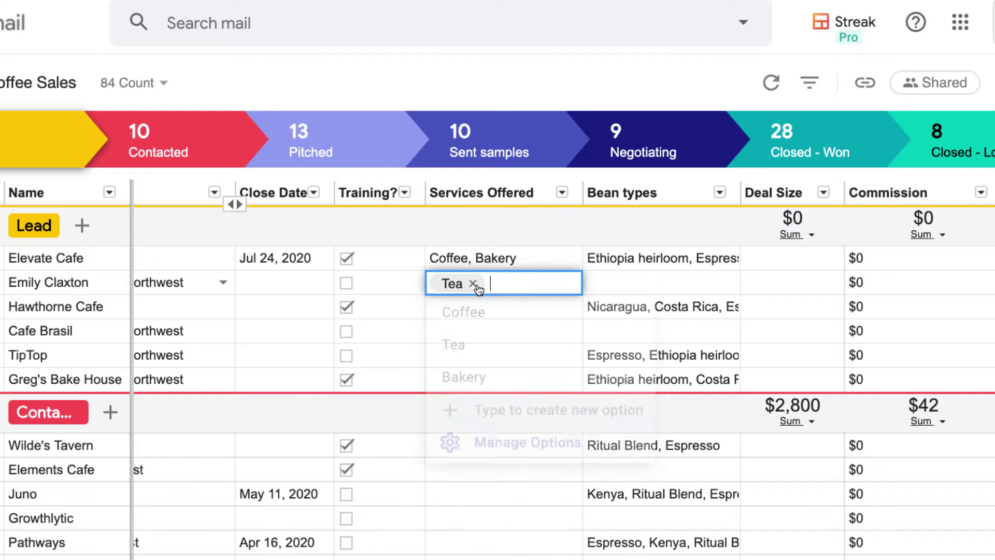
click(481, 311)
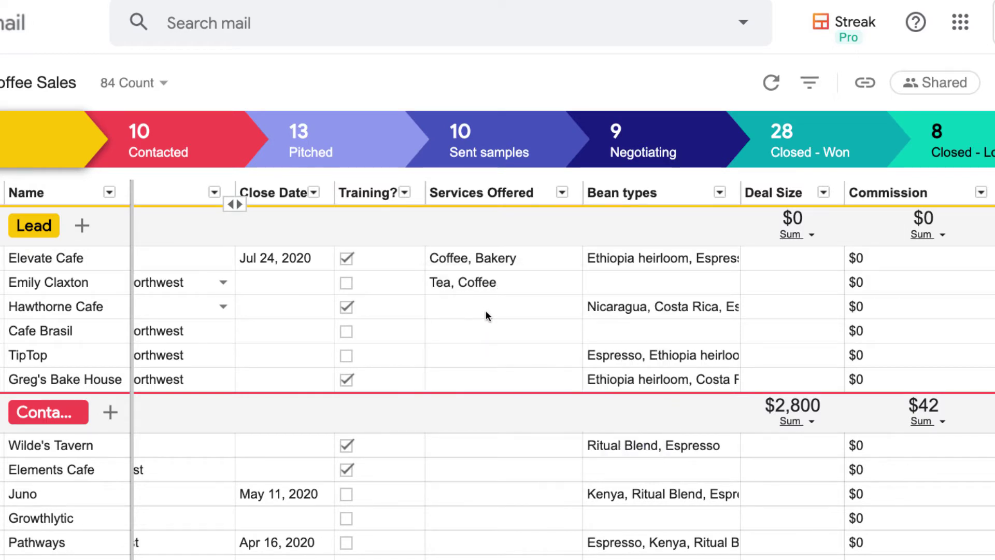
scroll(489, 310, left, 2)
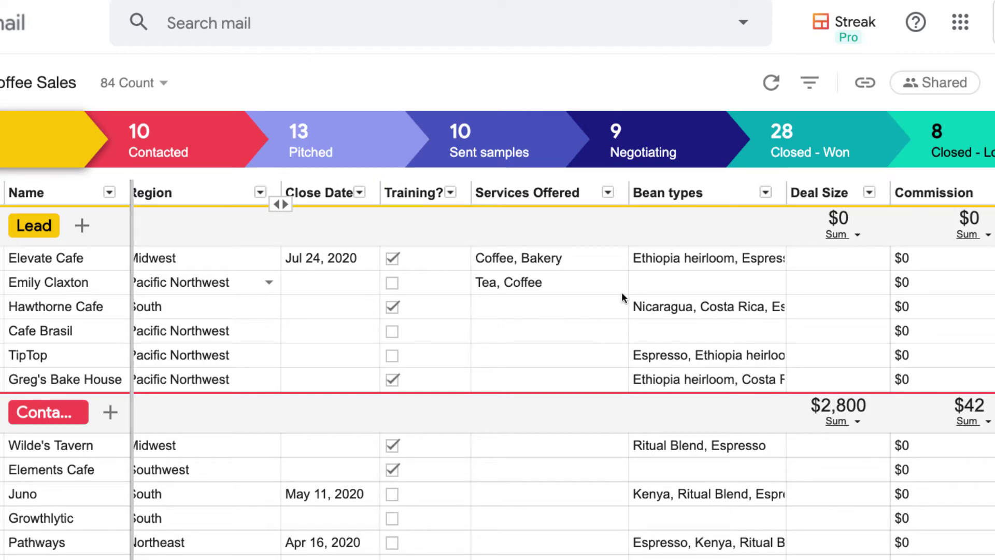
Unhide Region (freeform) and compare entries like pnw, Pacific NW and a misspelled region
click(281, 204)
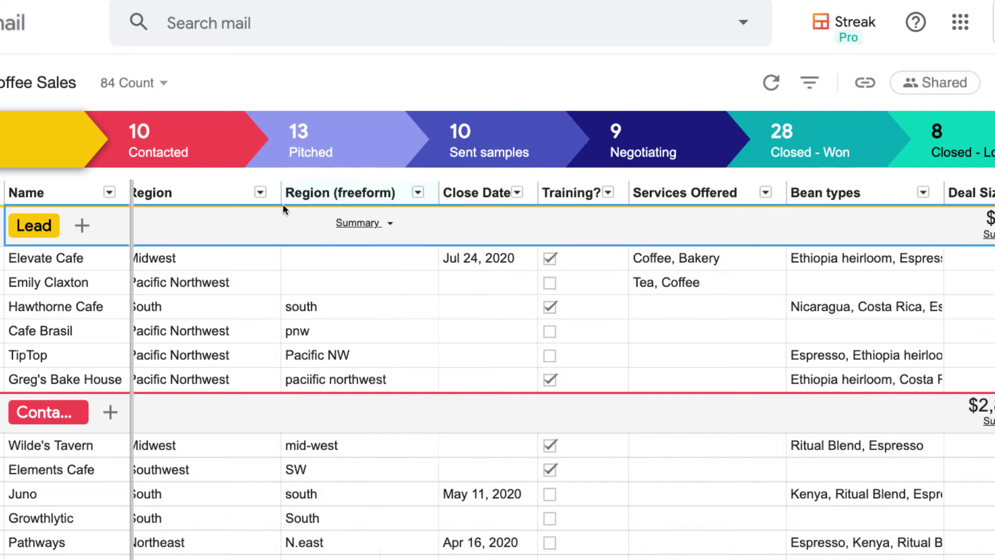
scroll(331, 197, left, 1)
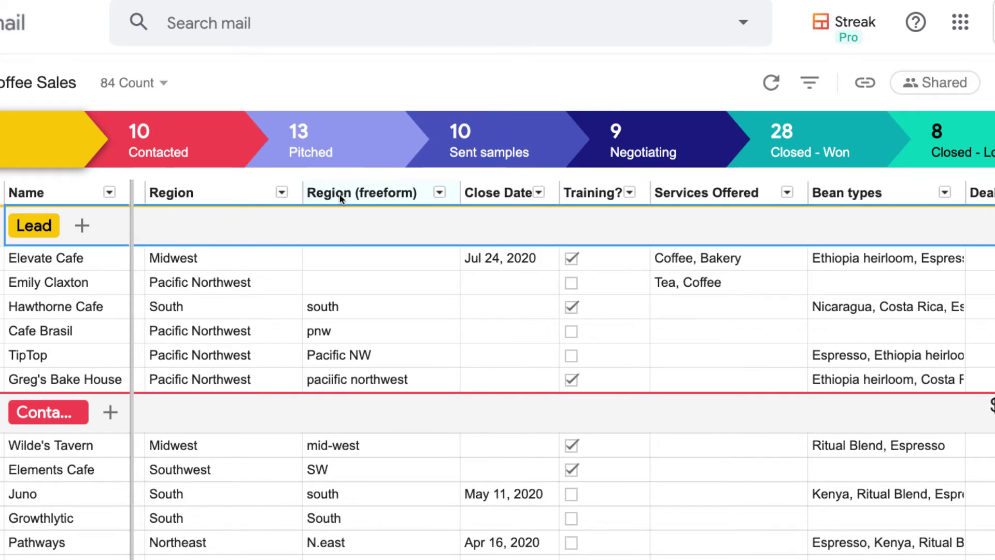
click(342, 198)
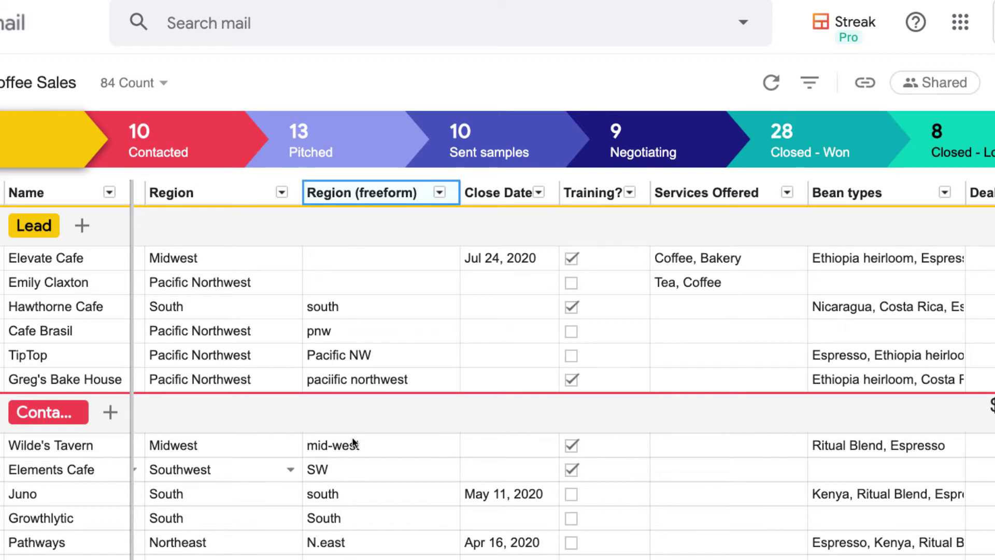
click(353, 329)
click(383, 353)
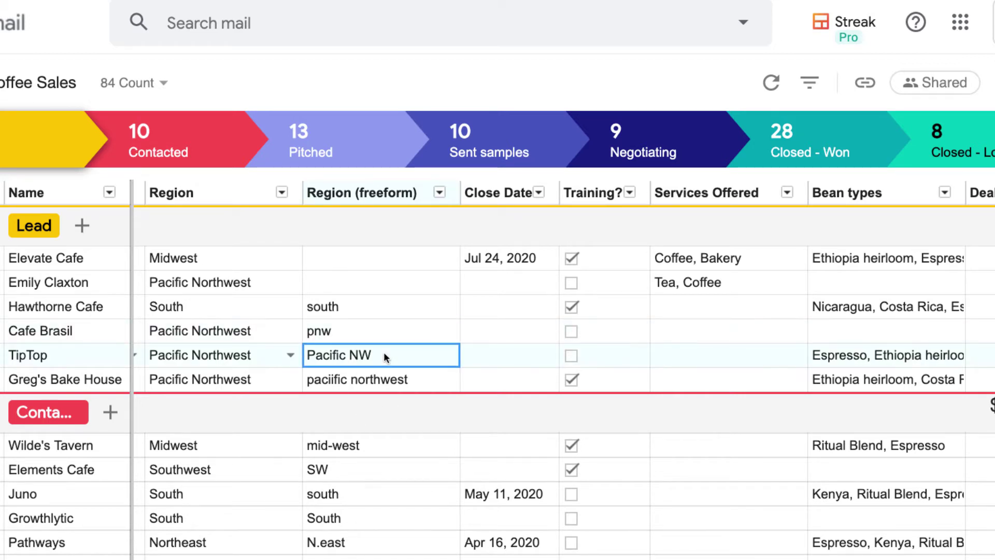
click(420, 381)
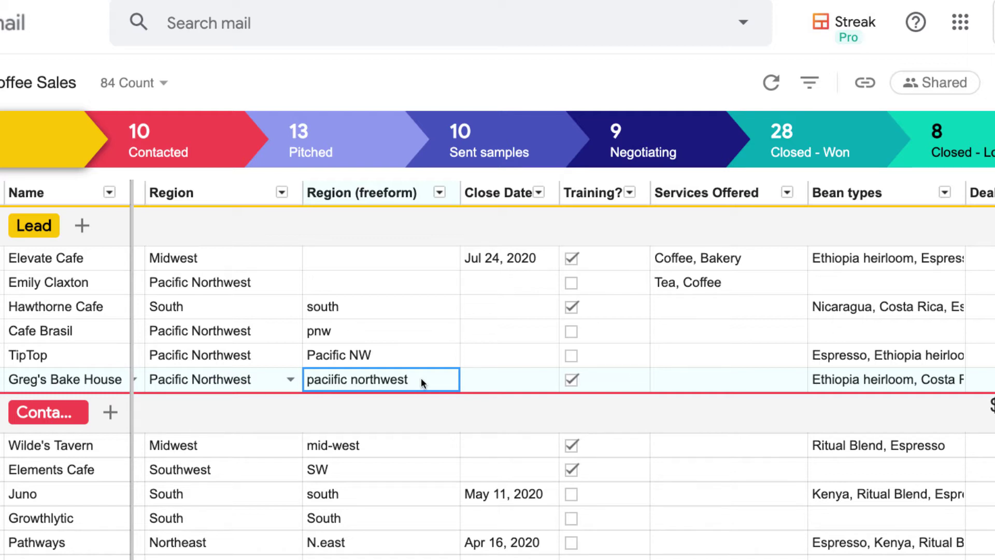
Format the Deal Size column as whole-dollar currency ($1,000)
scroll(459, 353, right, 5)
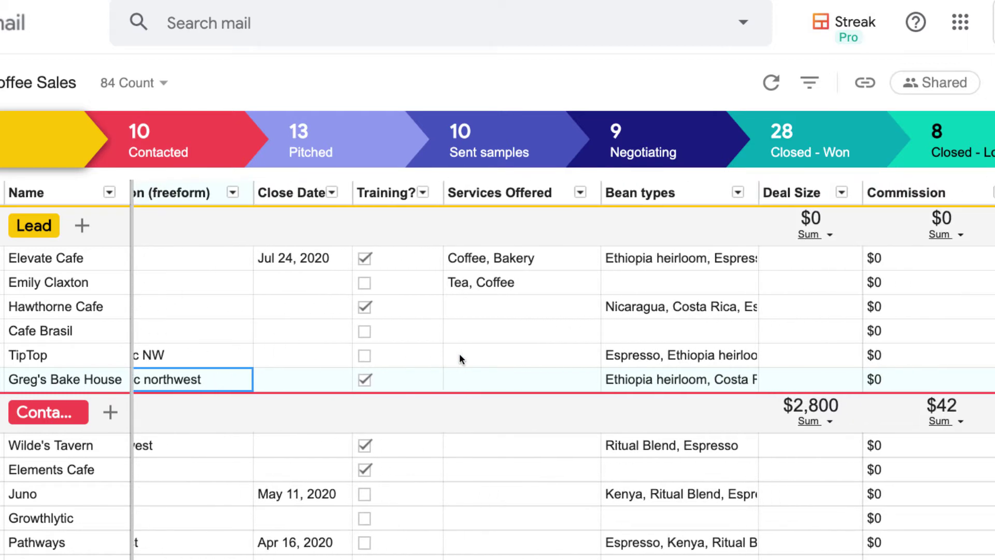
scroll(459, 353, right, 7)
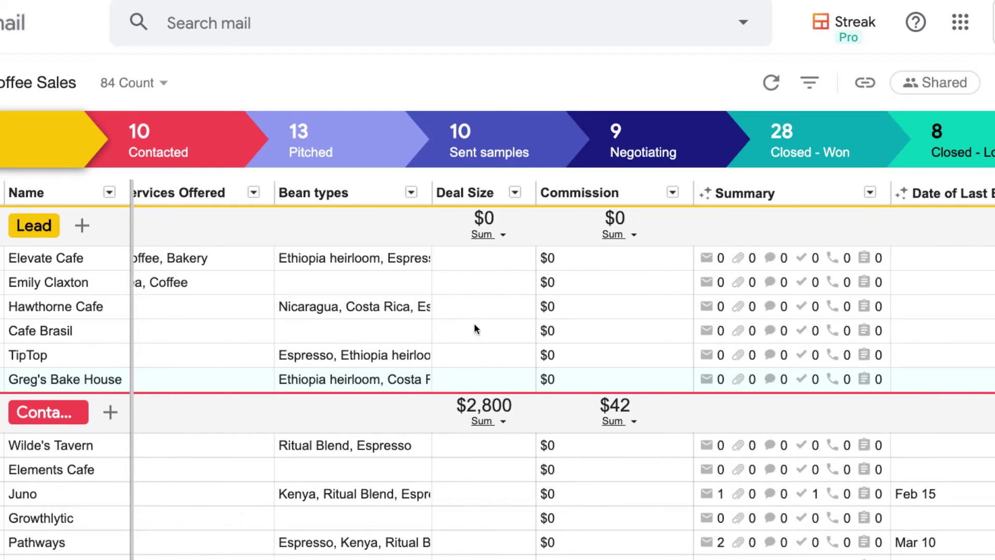
click(514, 194)
mouse_move(500, 372)
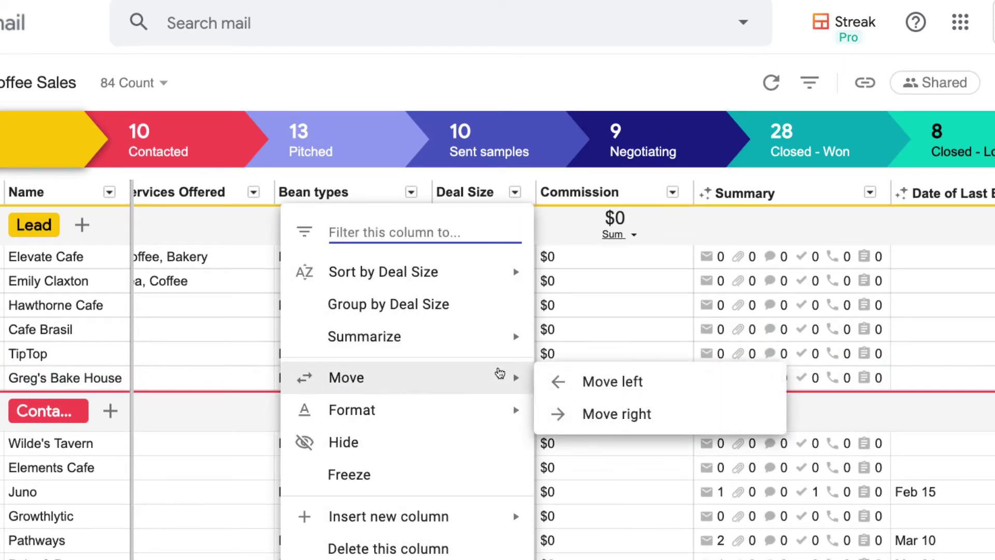
mouse_move(490, 410)
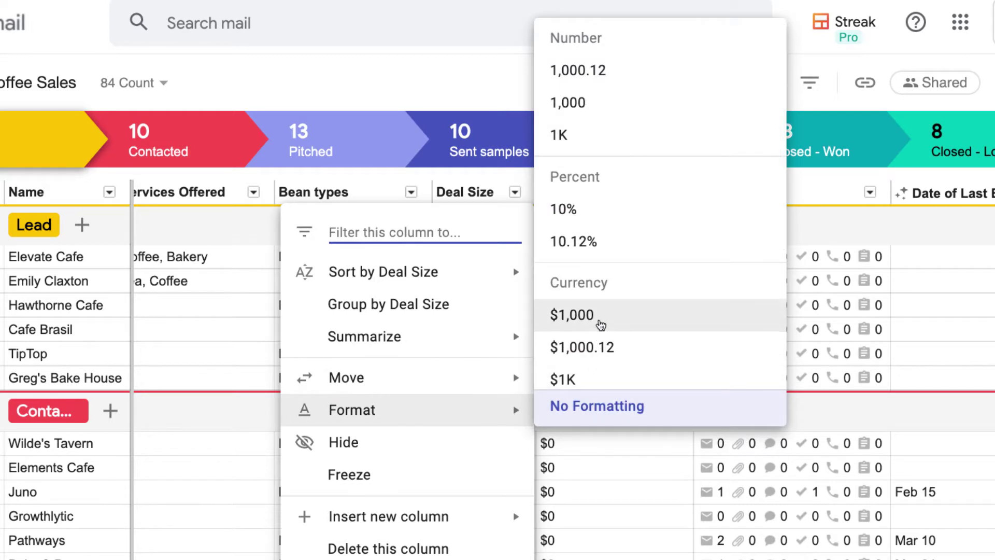
click(600, 325)
Enter a $2,400 deal size for Elevate Cafe and check its $36 commission
click(504, 263)
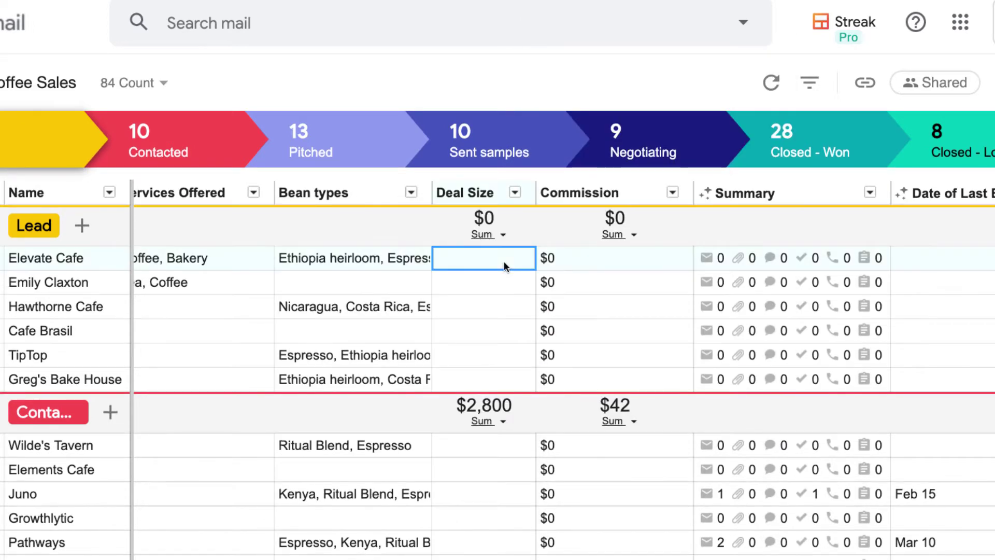
click(504, 260)
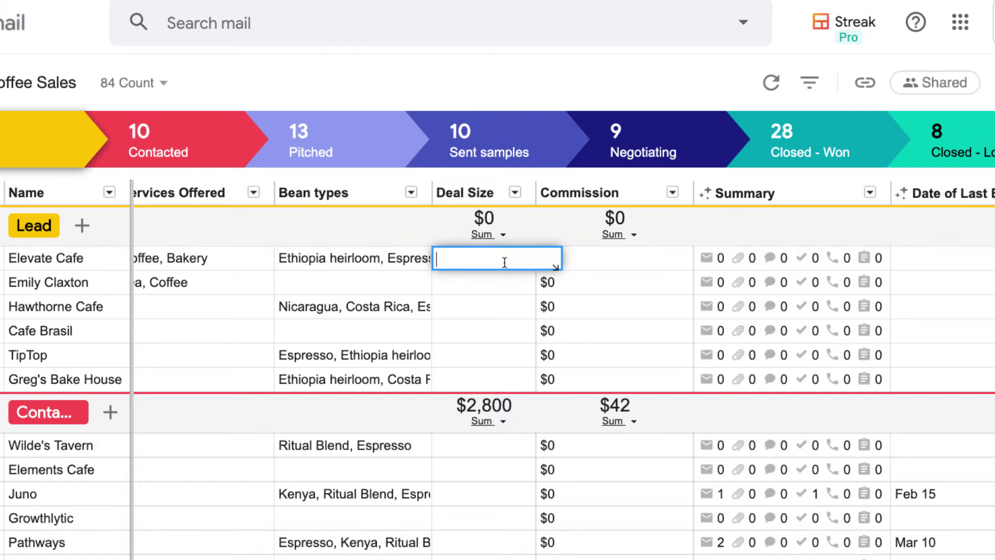
text(2400)
key(Return)
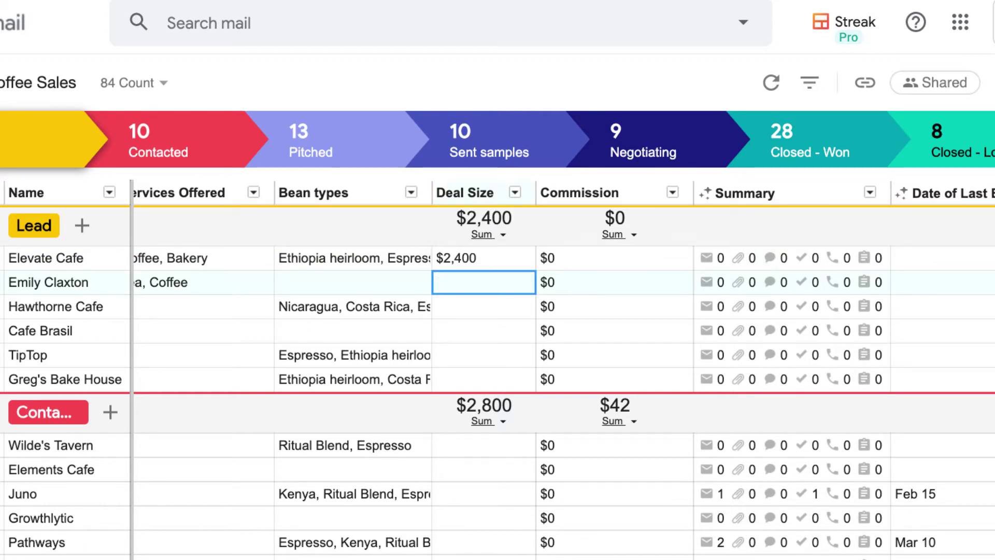
click(586, 265)
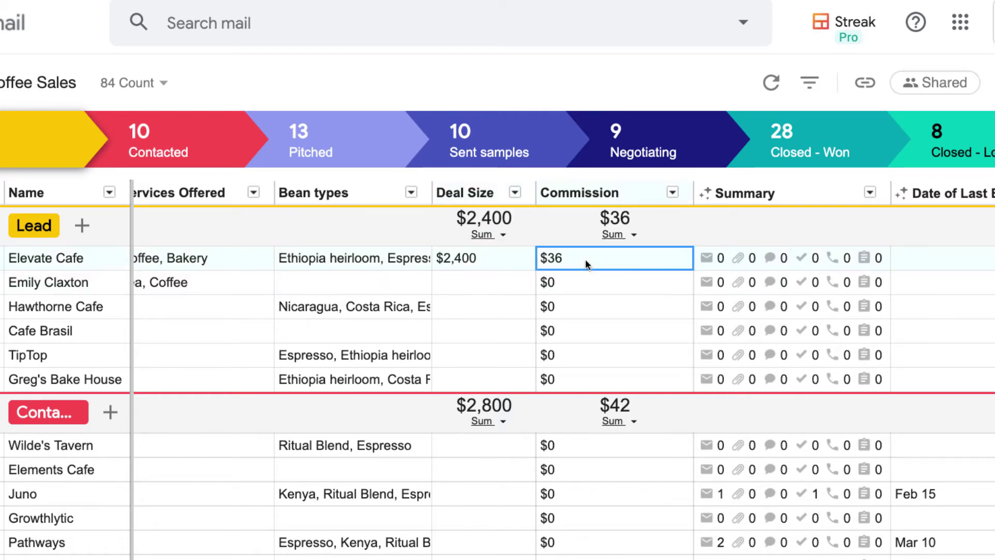
click(519, 259)
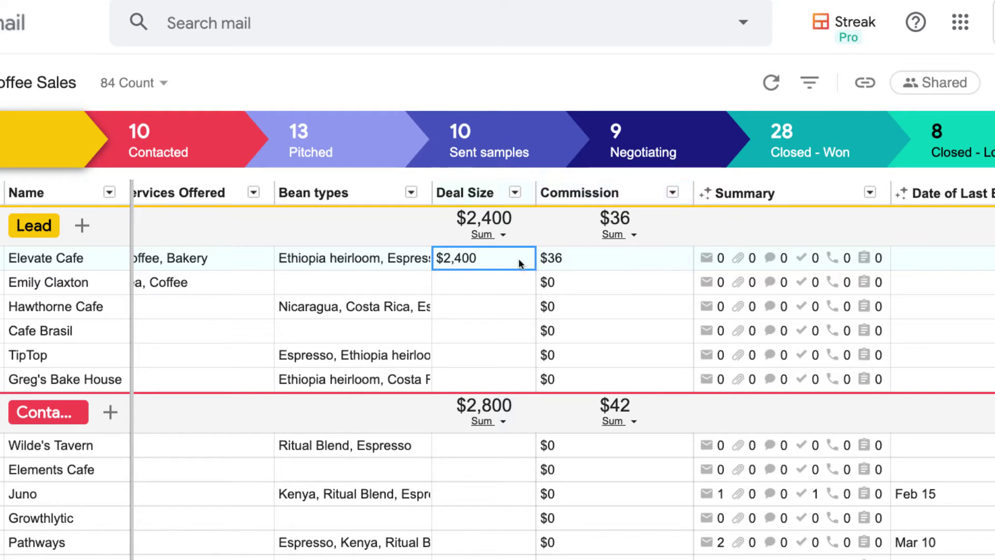
Set the Commission column formula to =$'Deal Size'*.015 for every box
click(569, 259)
click(568, 259)
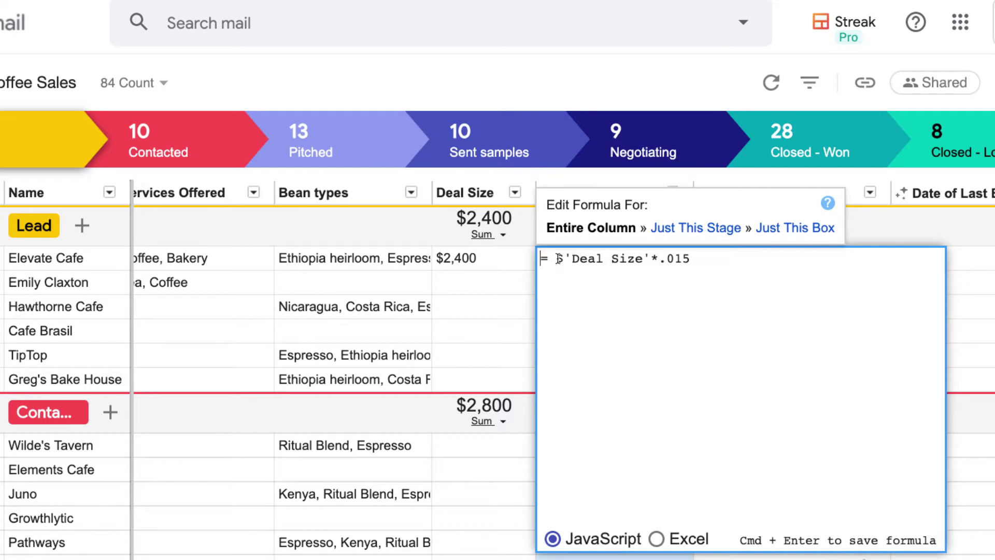
drag(557, 258, 692, 258)
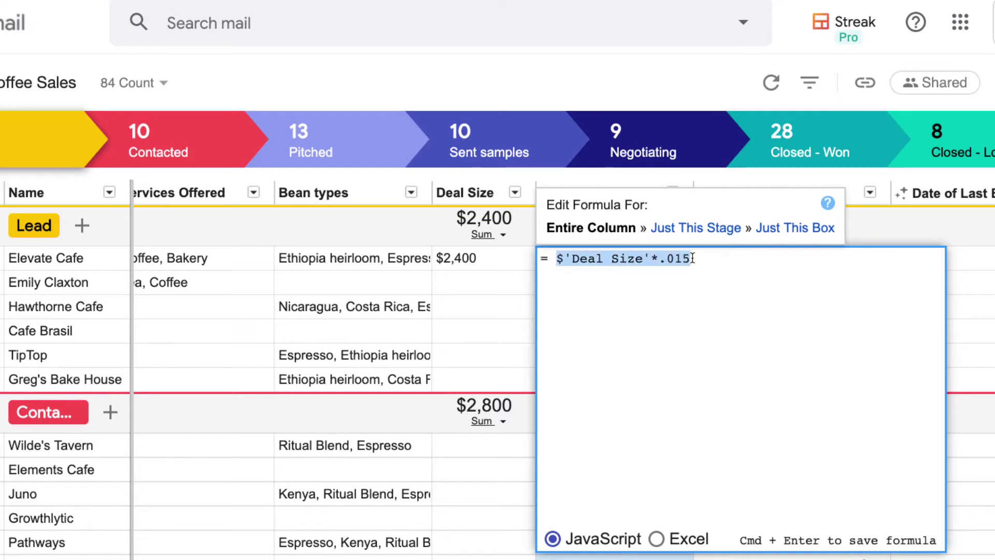
click(678, 280)
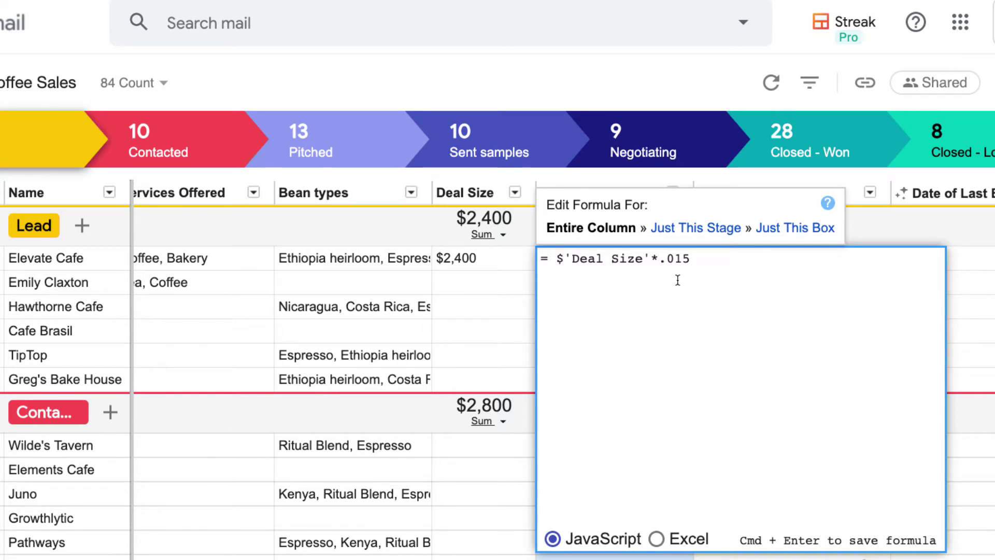
click(520, 263)
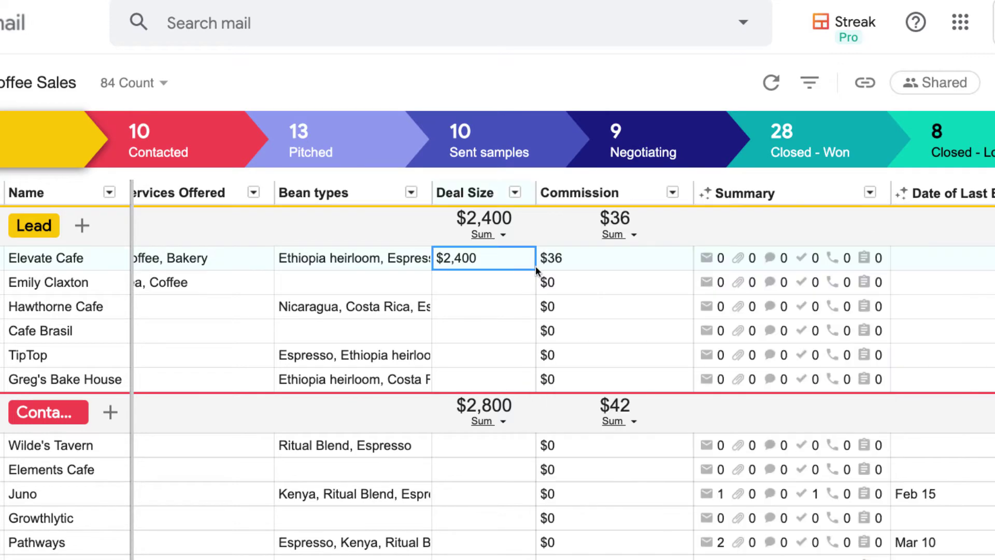
Scroll the pipeline sideways to reveal the magic email columns
scroll(565, 267, right, 5)
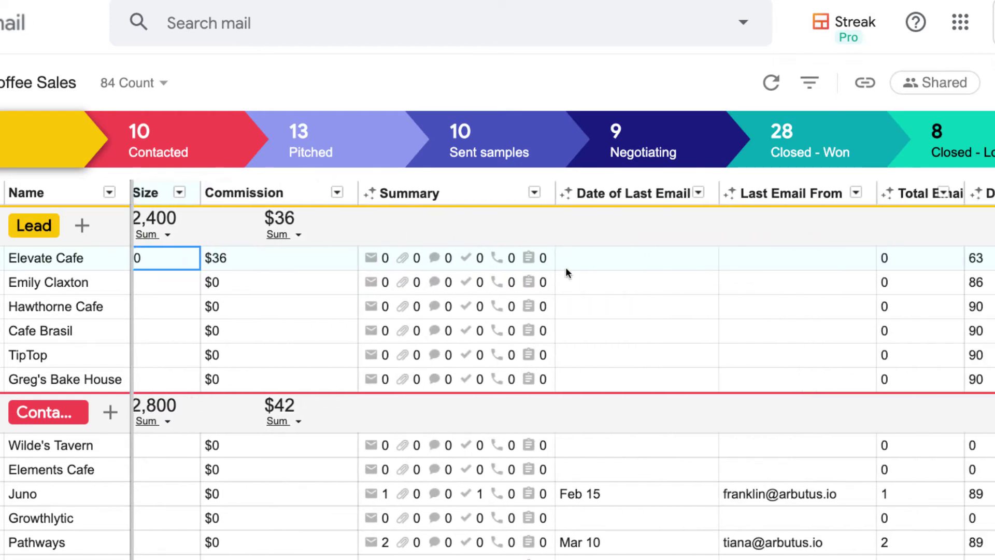
scroll(566, 271, right, 4)
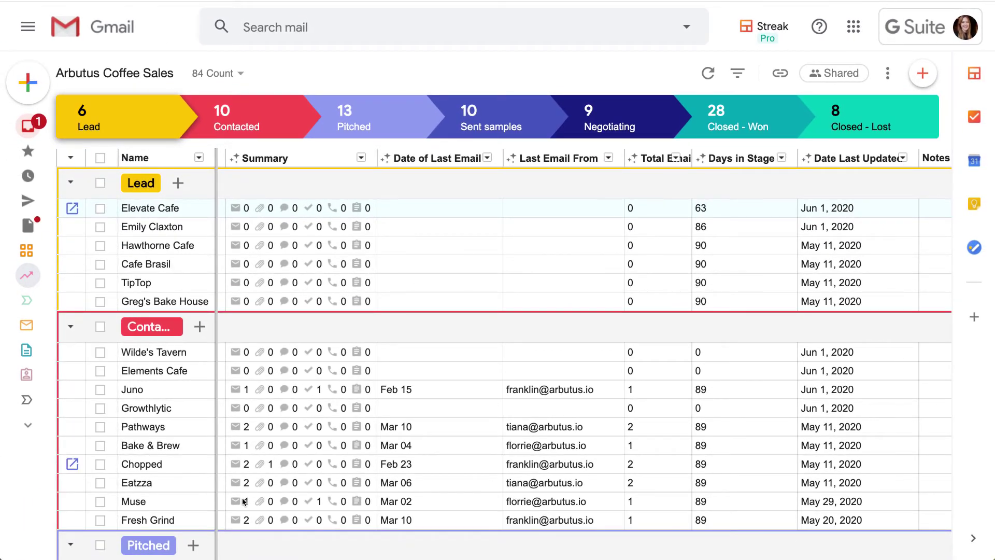
click(72, 485)
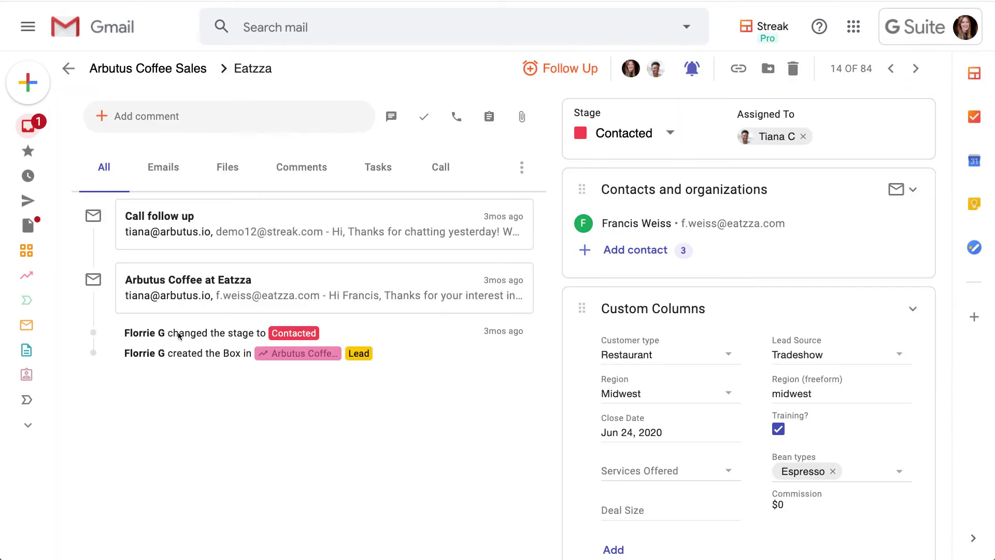
click(187, 232)
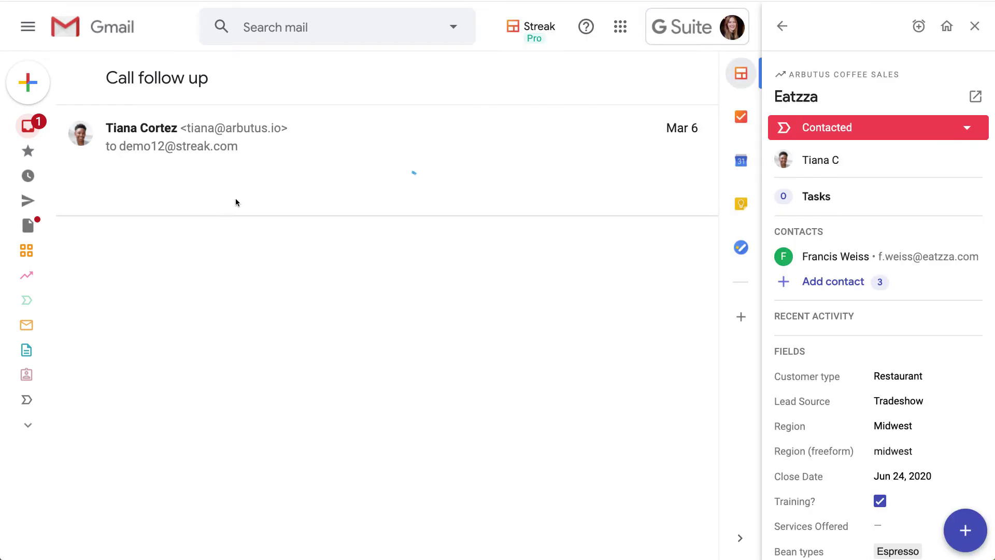
drag(238, 144, 186, 128)
drag(666, 129, 708, 131)
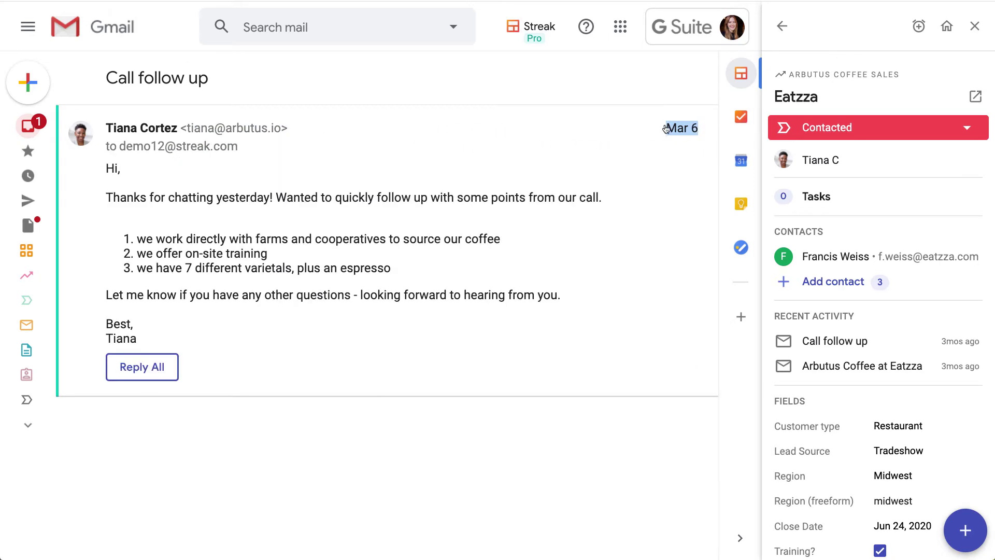
click(808, 96)
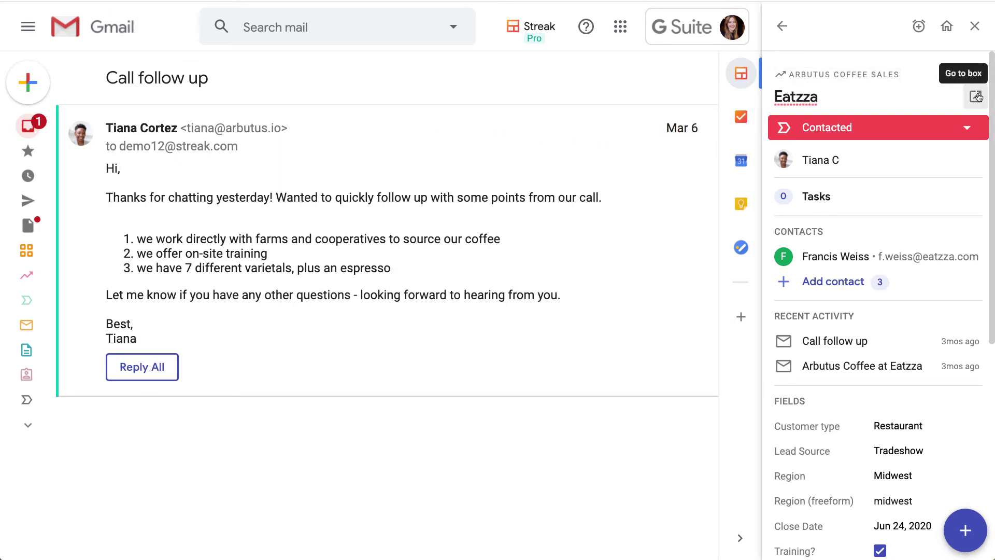
click(977, 96)
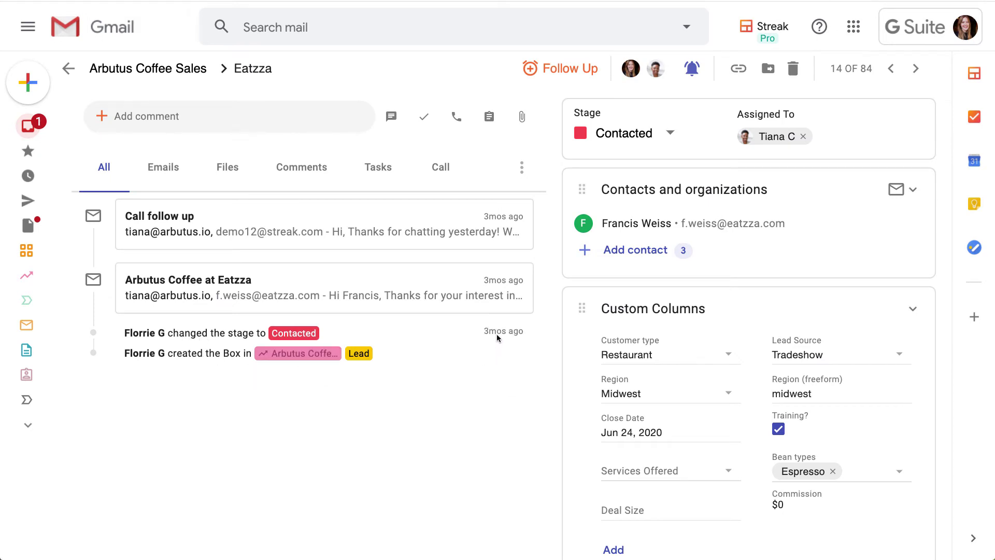
Return to the pipeline and review Date of Last Email, Last Email From and Days in Stage
click(108, 73)
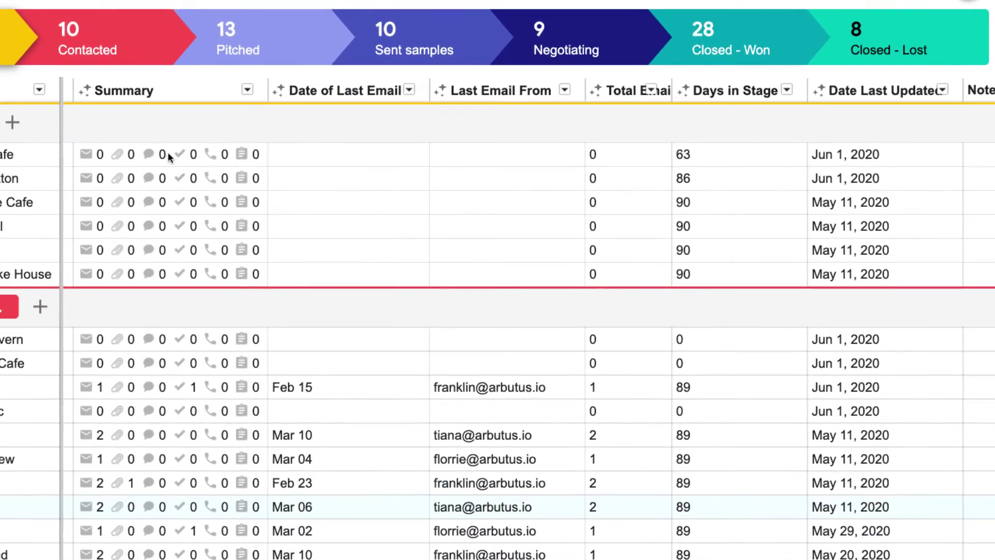
click(342, 90)
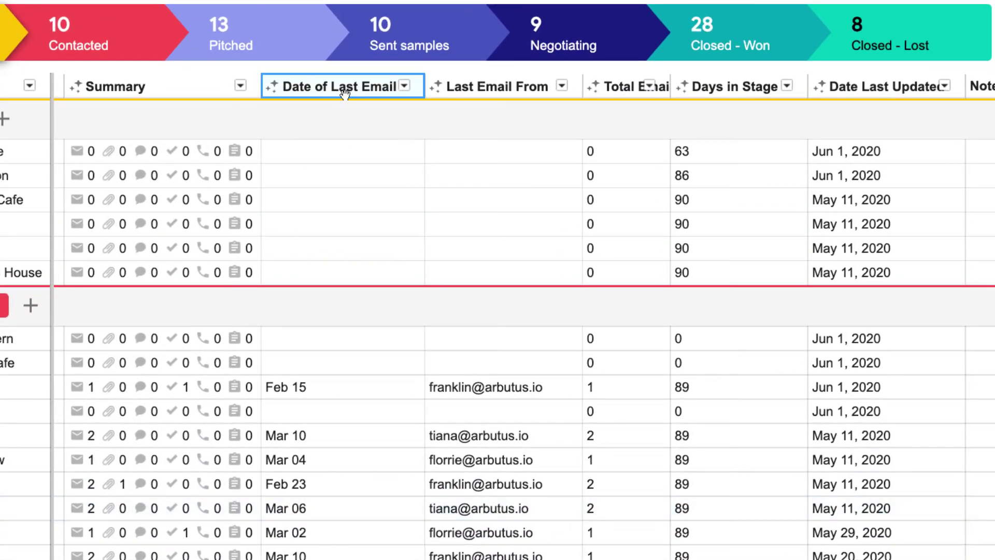
click(466, 90)
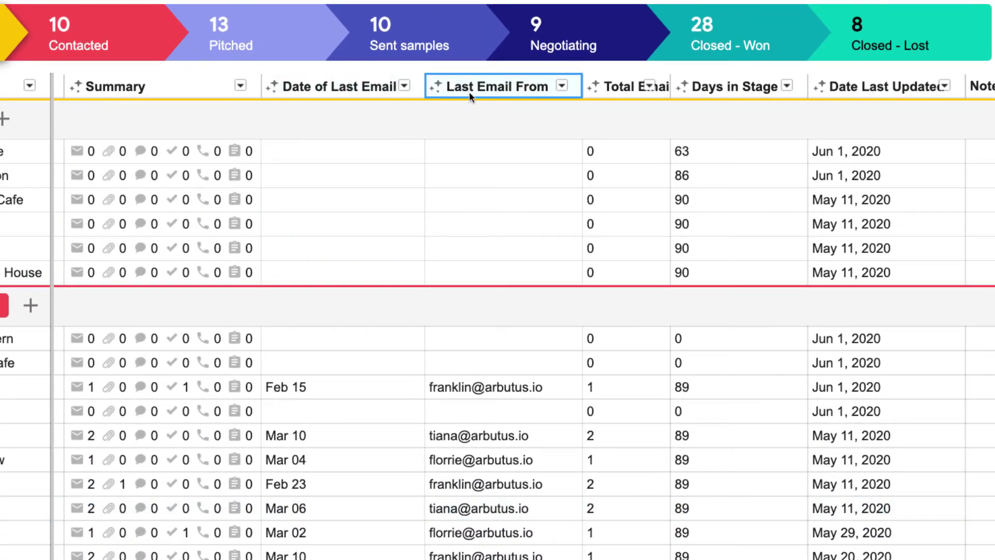
scroll(449, 282, down, 5)
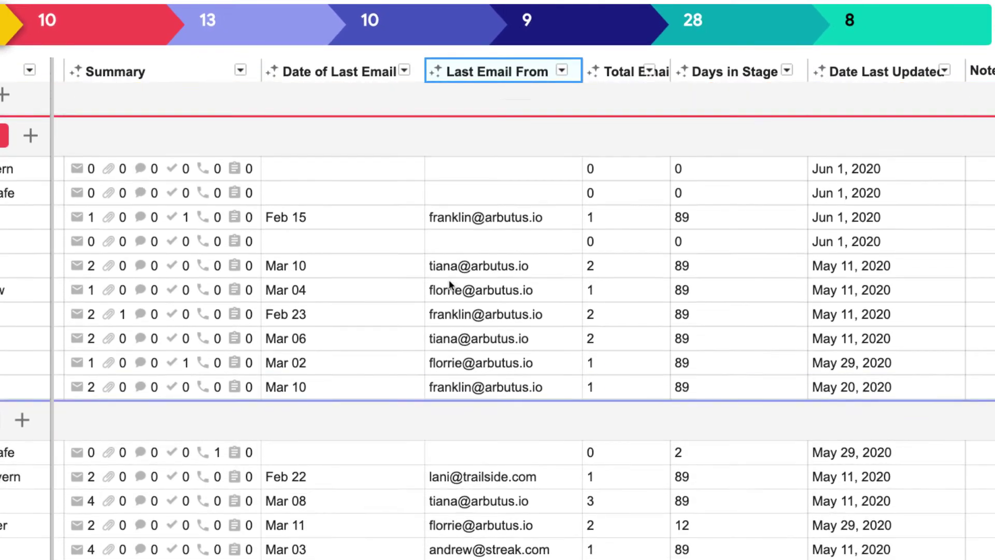
scroll(450, 281, down, 2)
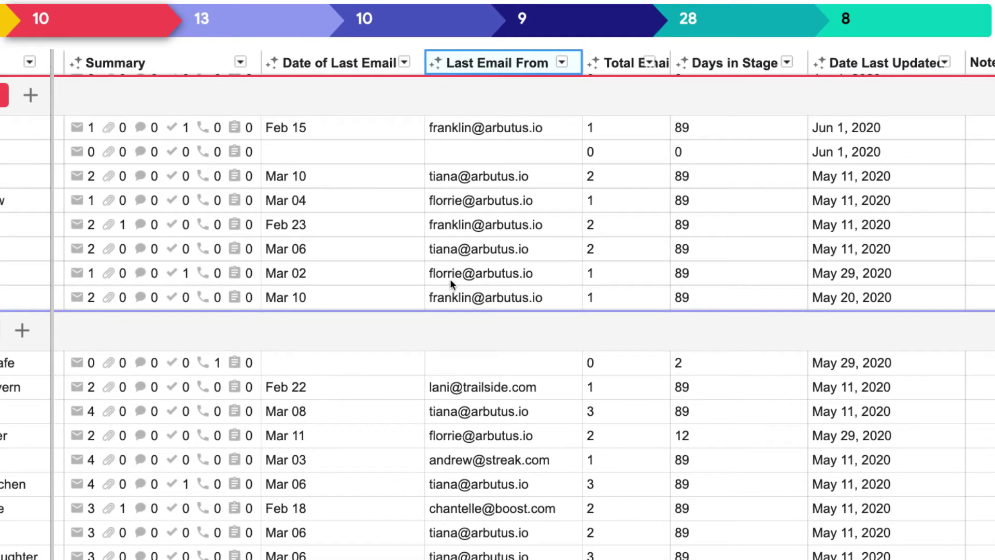
scroll(451, 283, down, 1)
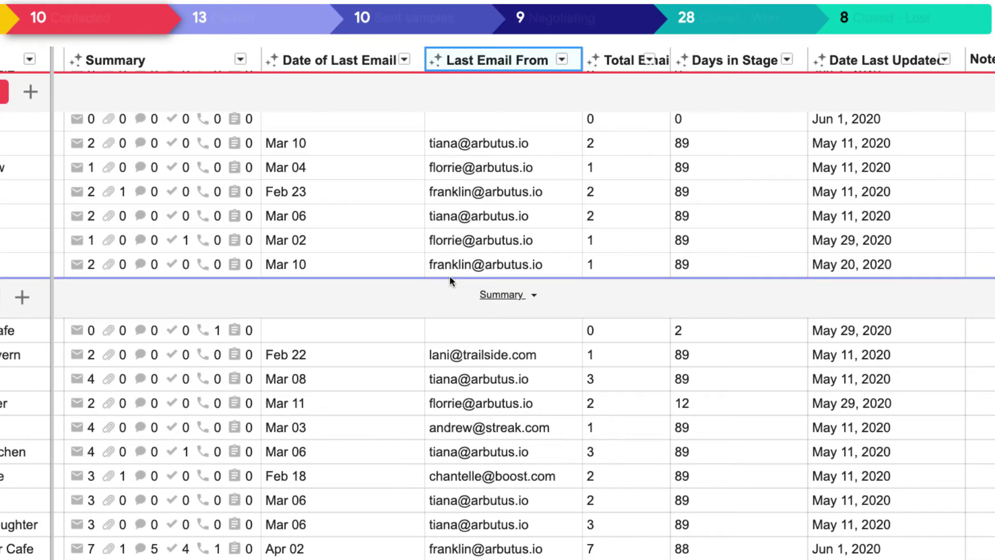
click(456, 354)
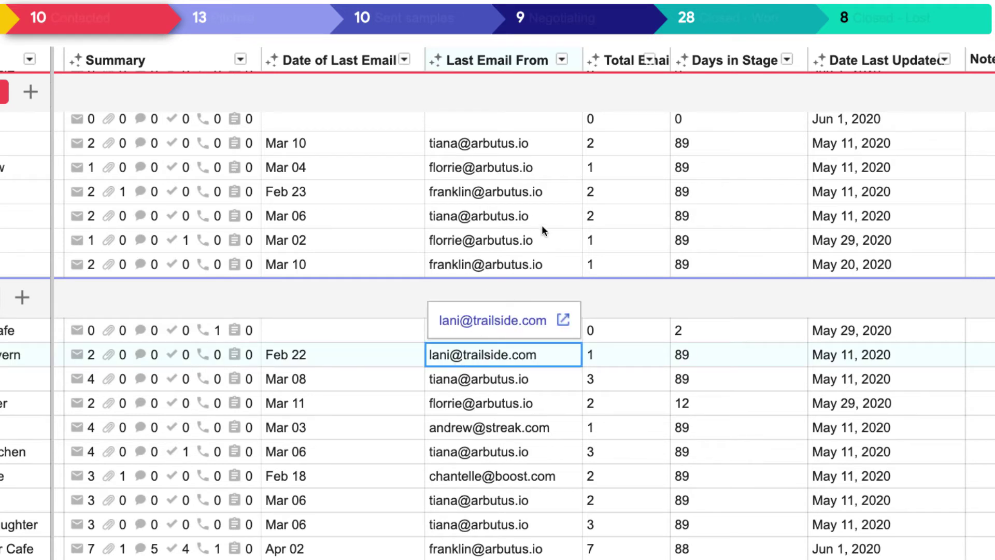
click(699, 60)
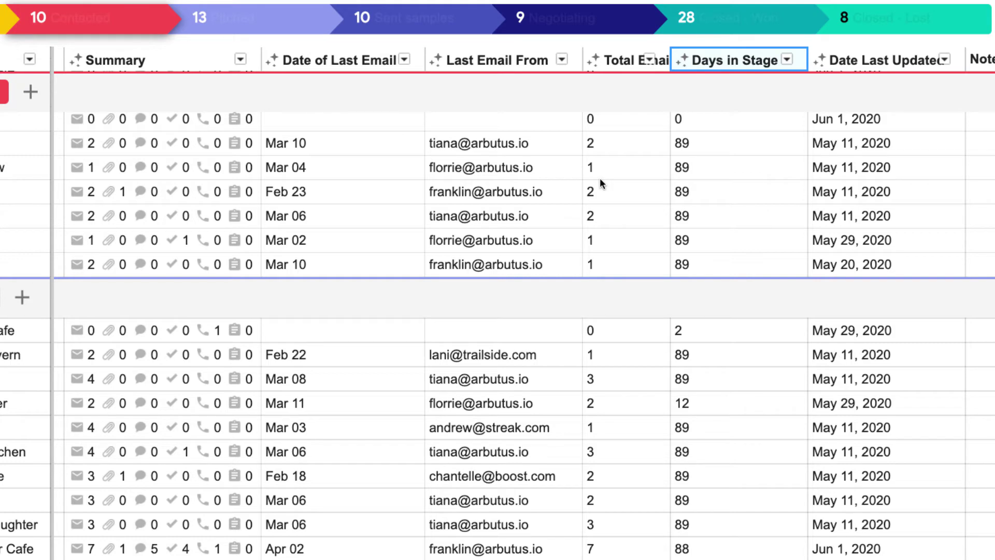
From the Summary column's menu, browse the General, Emails, Tasks, and Calls and meetings column types
click(240, 58)
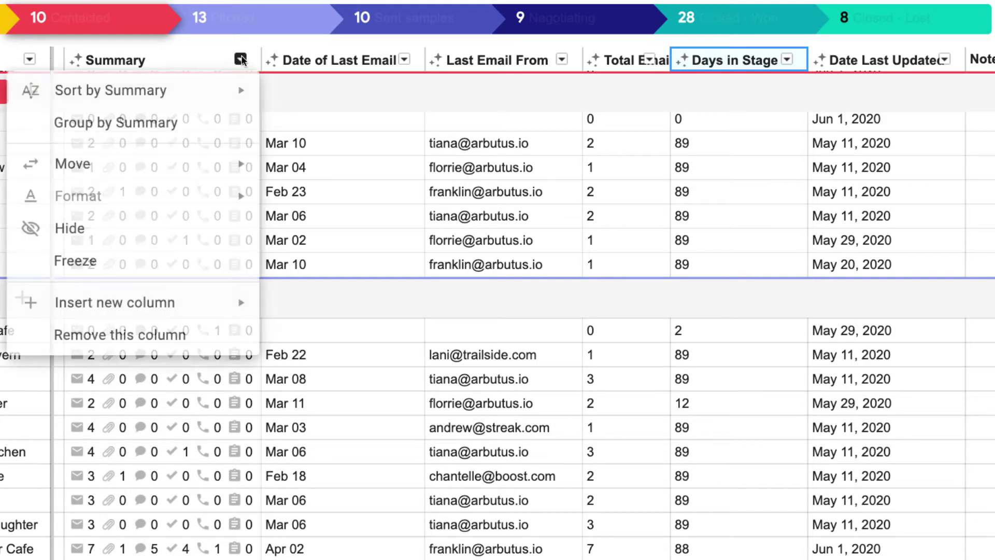
mouse_move(229, 312)
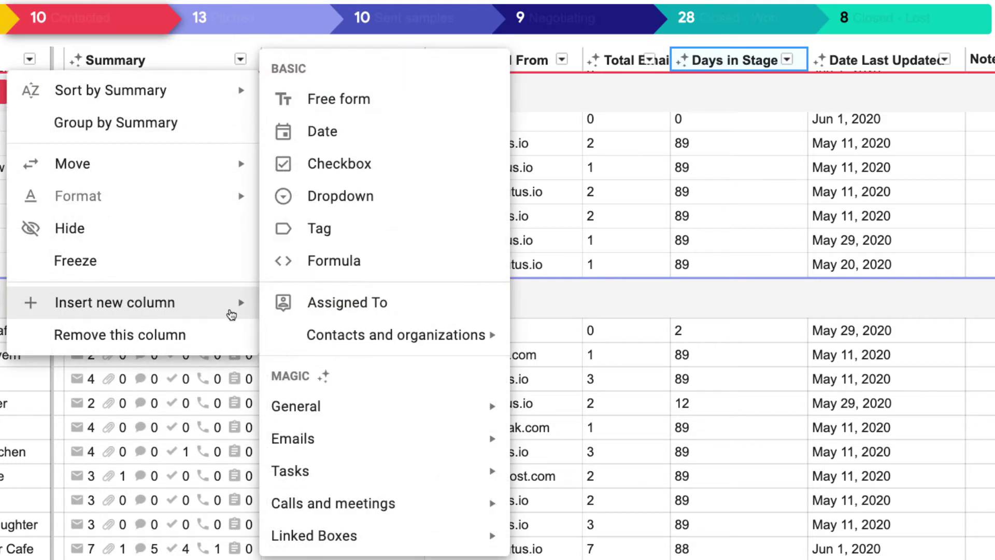
mouse_move(345, 406)
scroll(534, 405, down, 3)
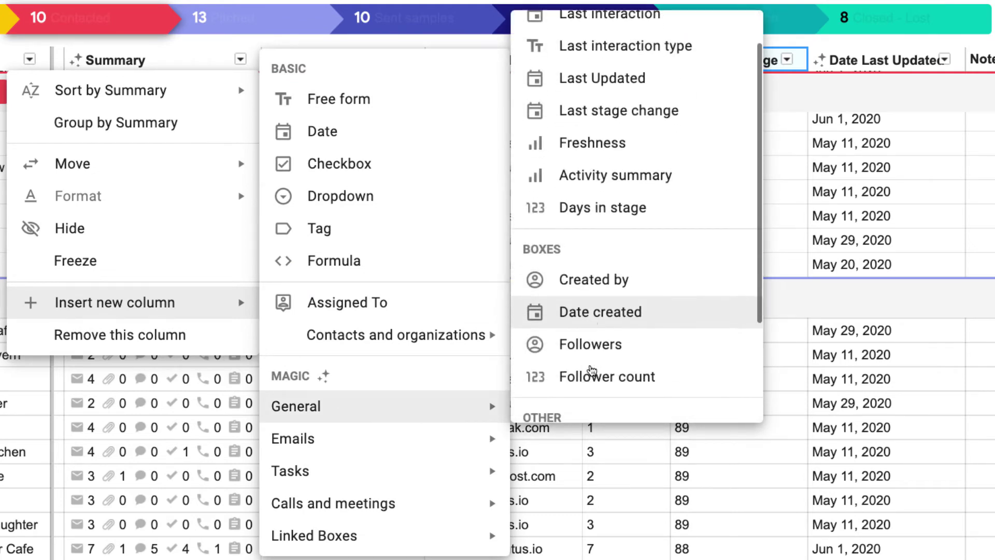
scroll(591, 369, down, 1)
mouse_move(451, 441)
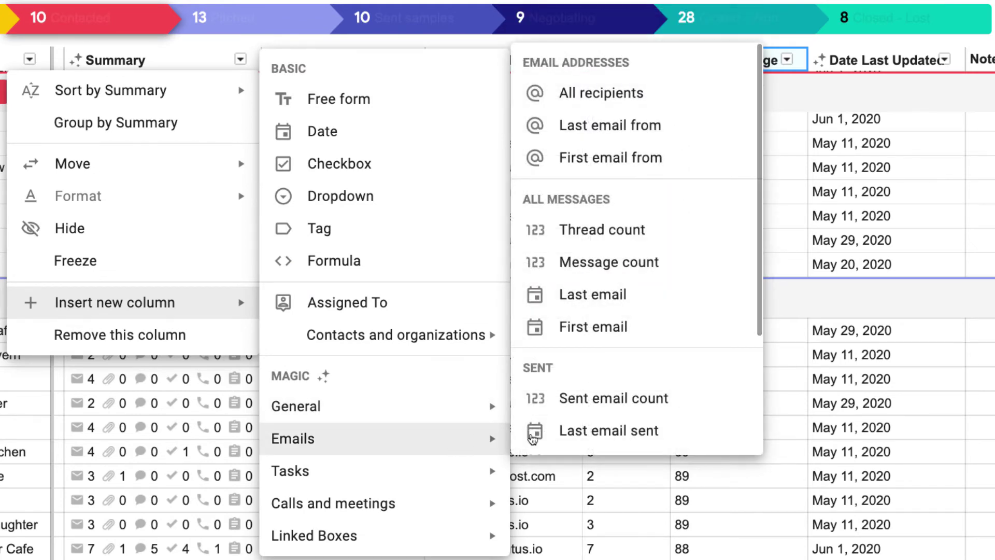
scroll(578, 425, down, 4)
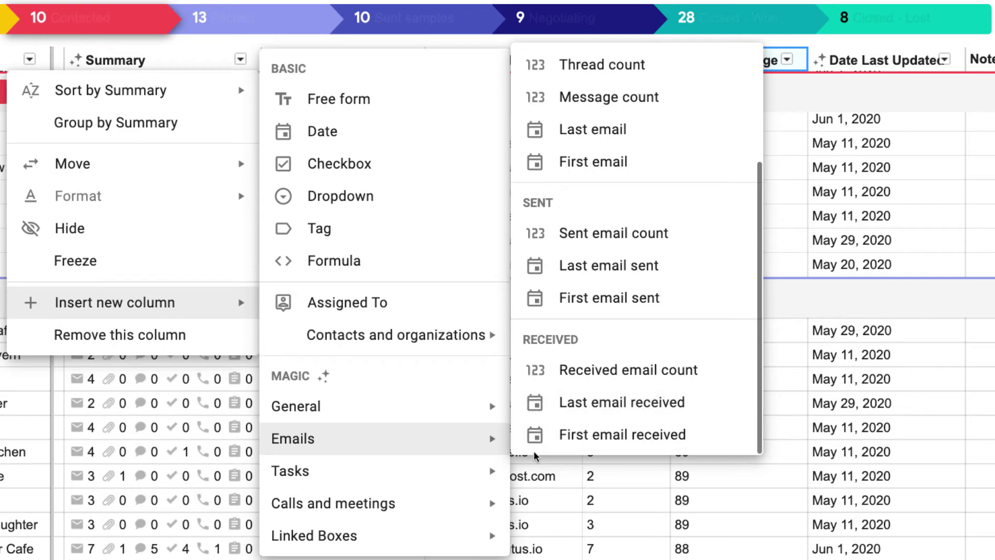
mouse_move(473, 477)
scroll(550, 474, down, 3)
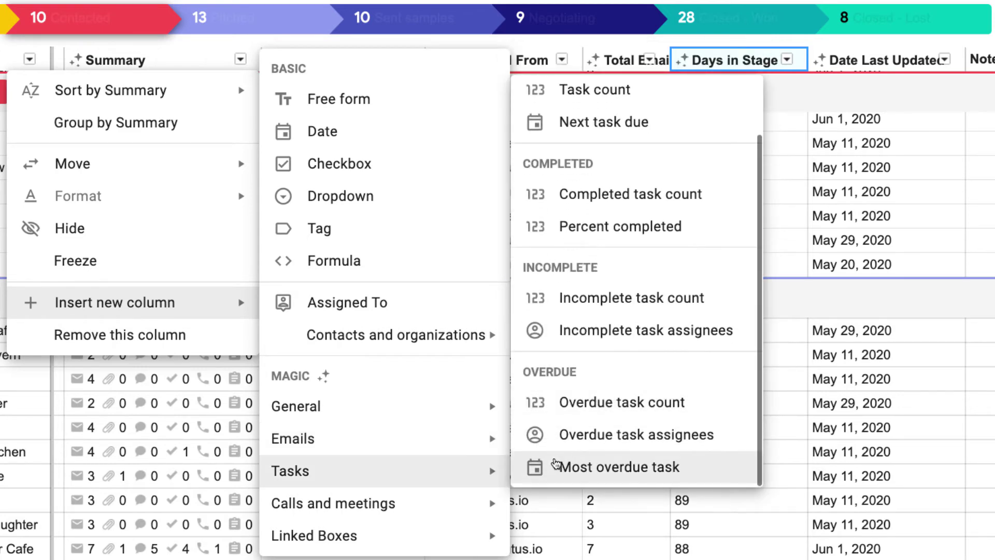
mouse_move(487, 503)
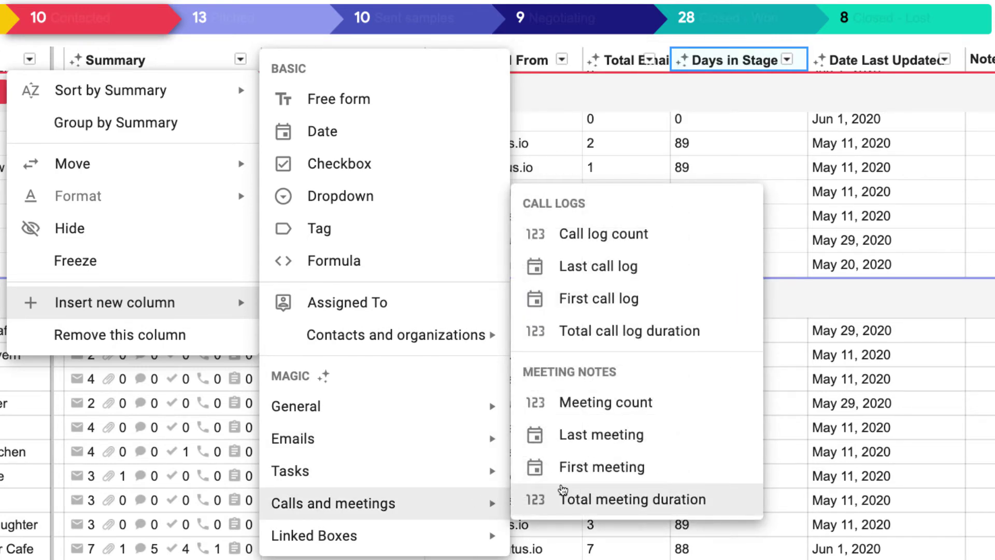
click(561, 110)
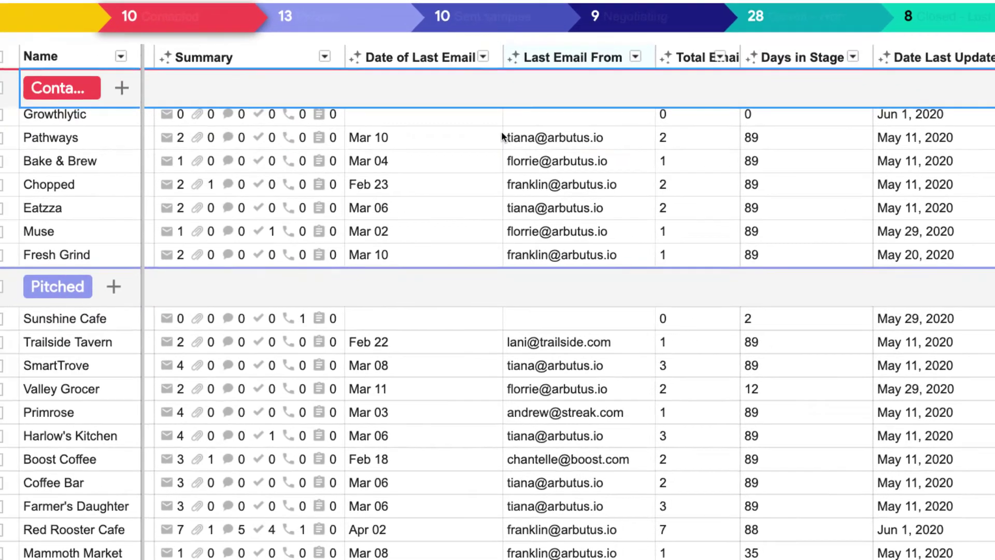
scroll(502, 135, left, 20)
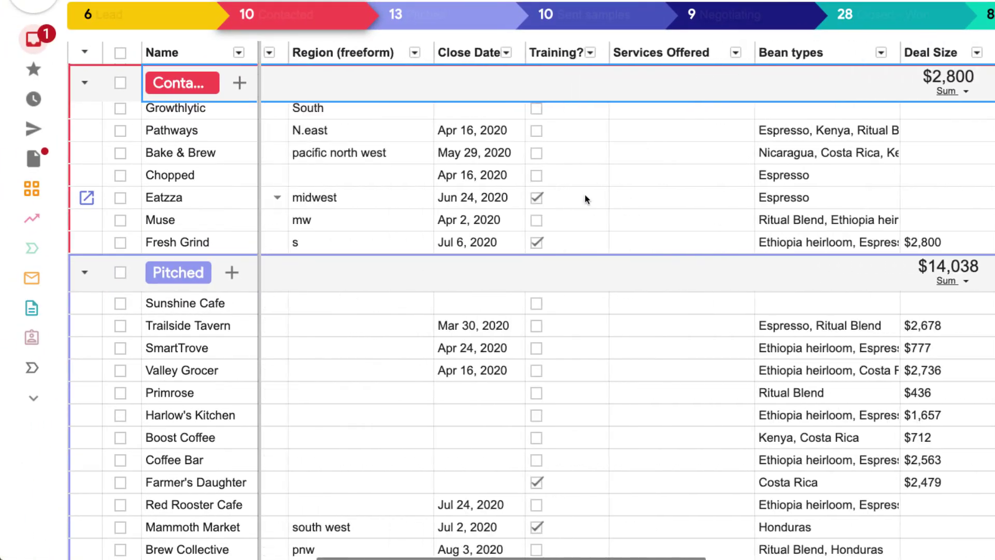
scroll(585, 198, left, 10)
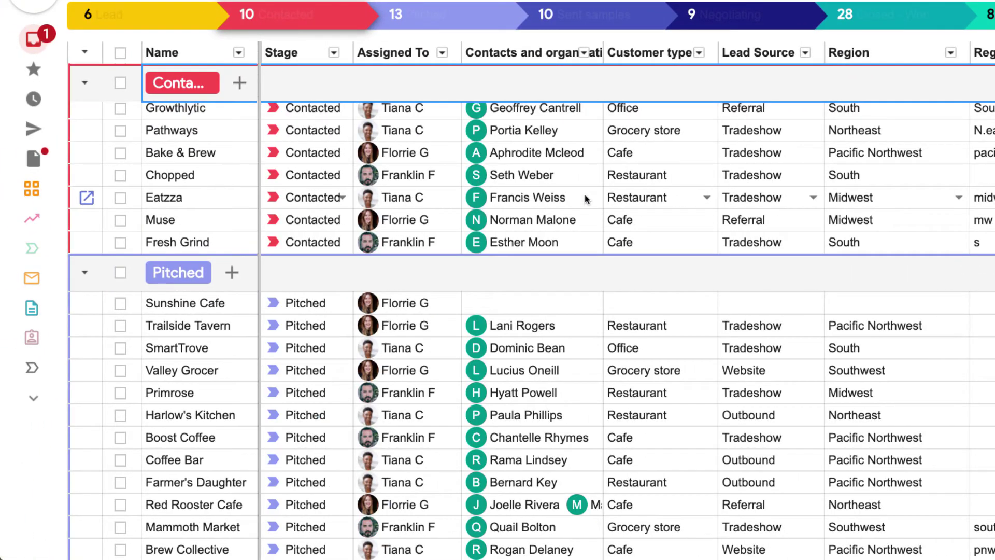
click(404, 54)
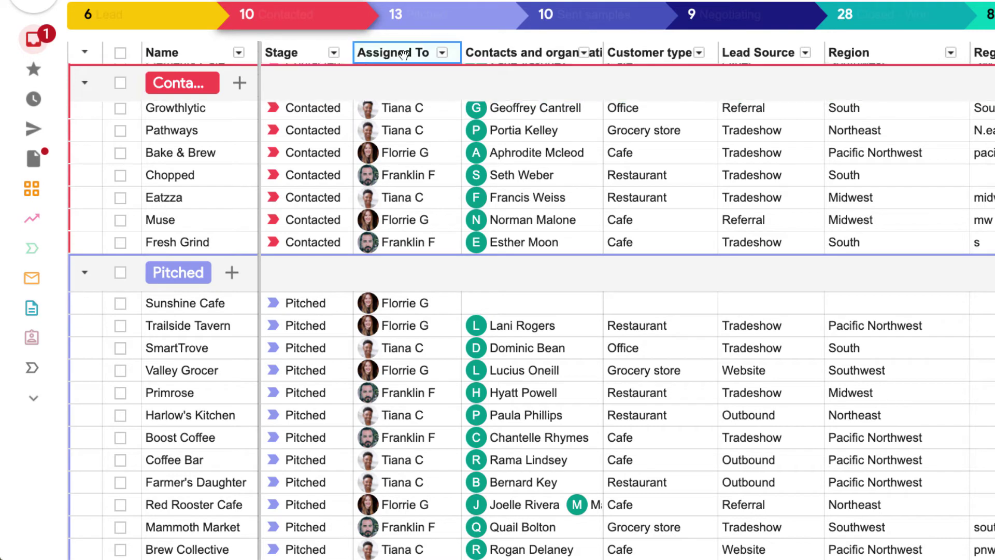
click(524, 61)
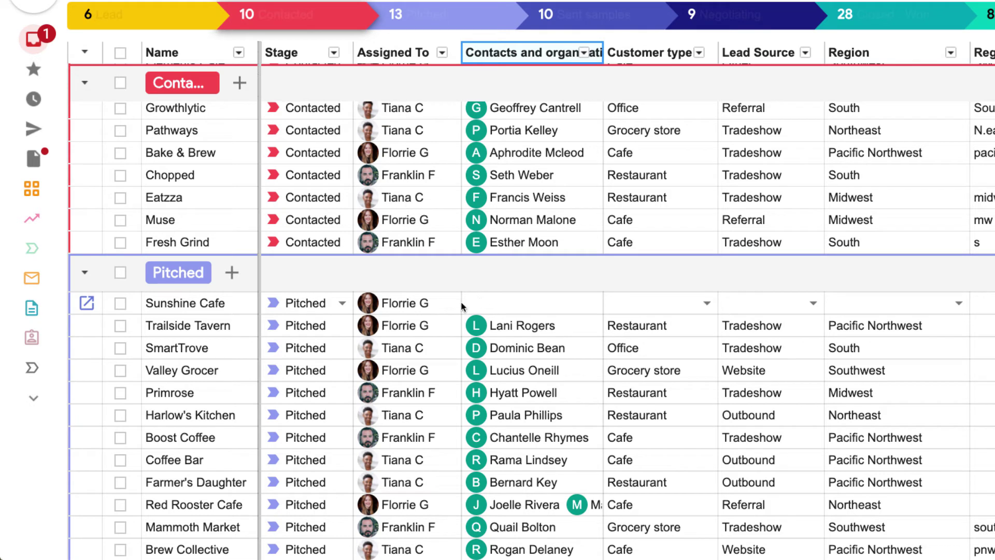
click(401, 305)
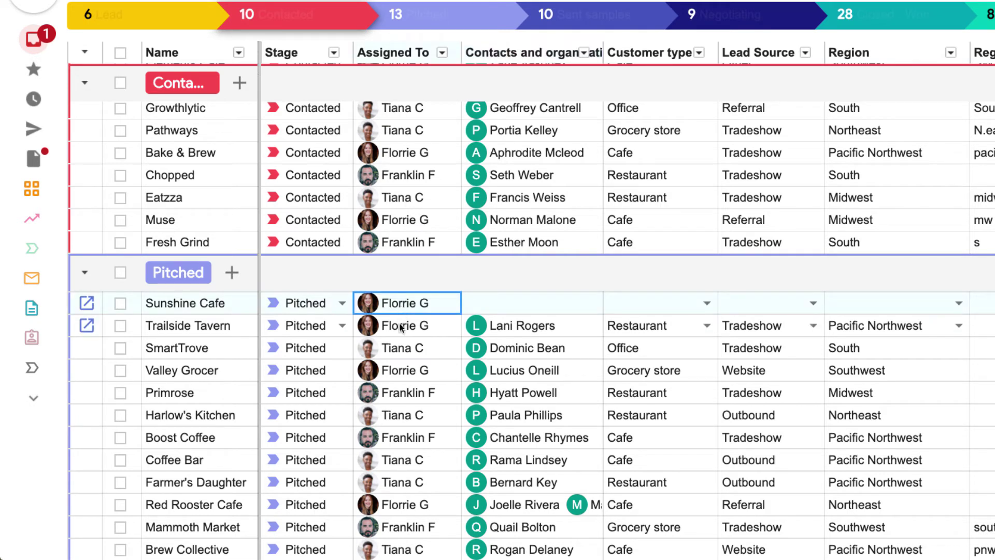
click(397, 347)
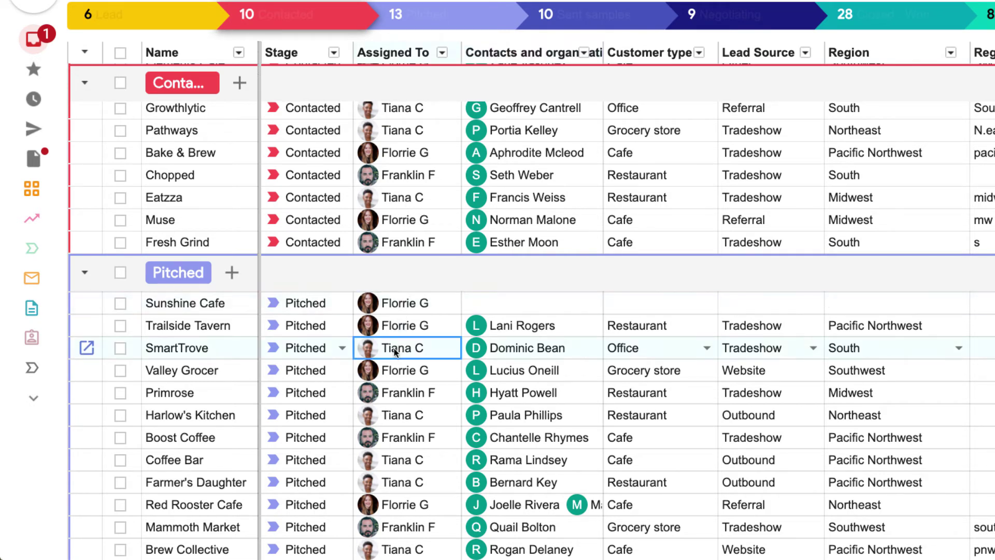
click(419, 395)
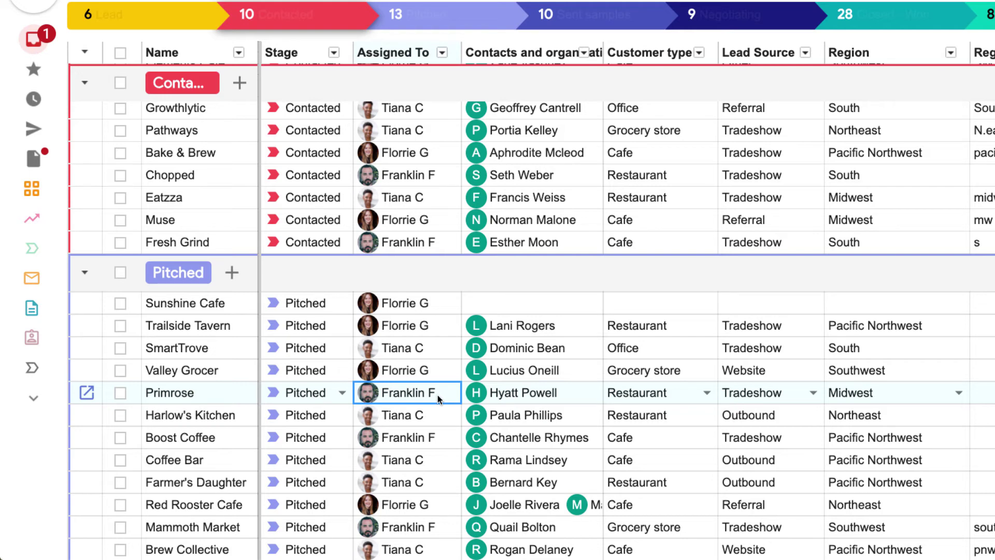
List Red Rooster Cafe's two linked contacts and preview the CFO's card showing 1 pipeline, 1 box
scroll(438, 399, down, 3)
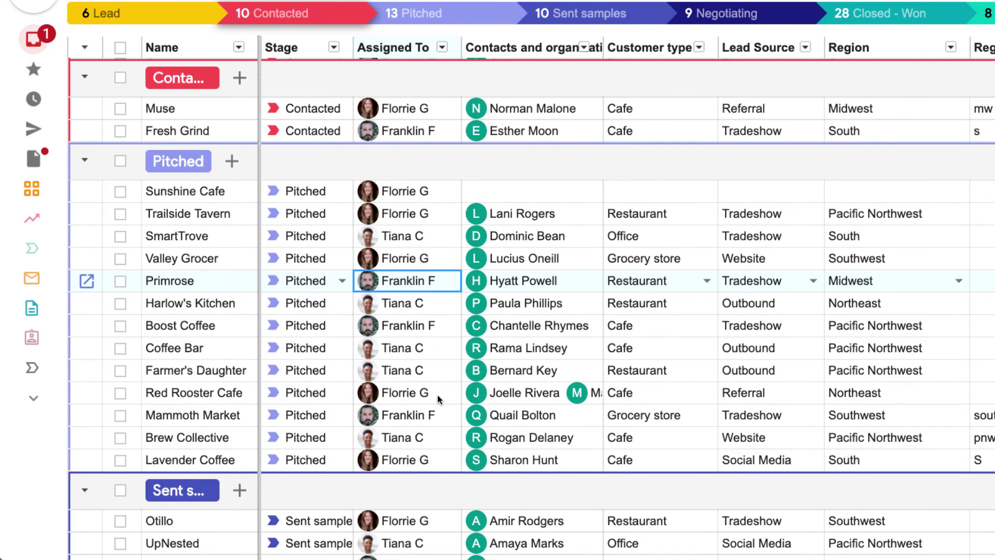
scroll(441, 400, down, 1)
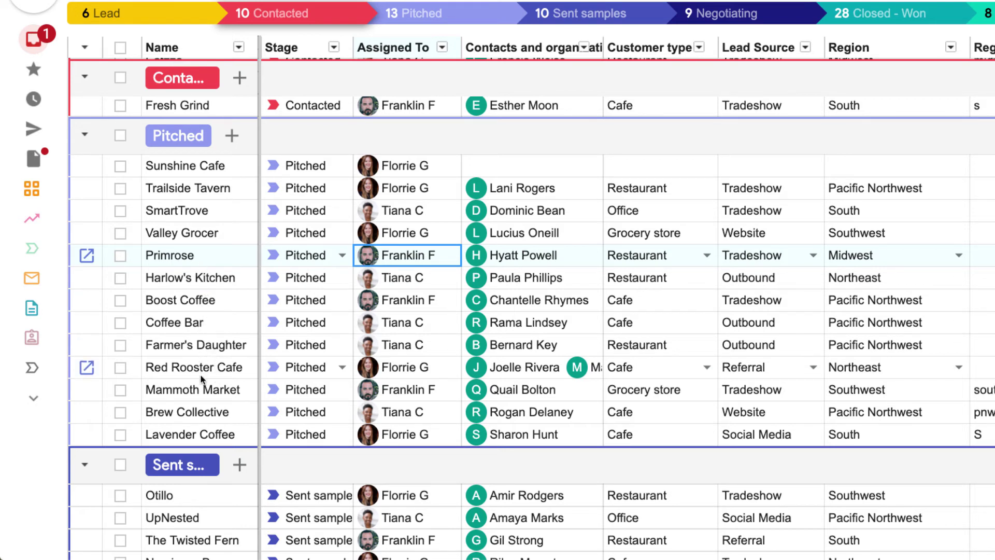
click(511, 370)
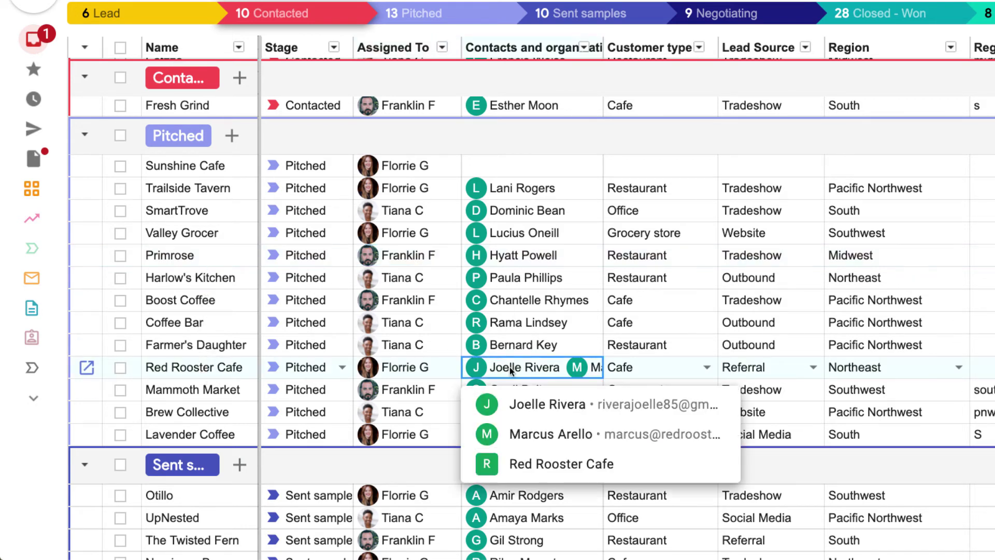
mouse_move(538, 405)
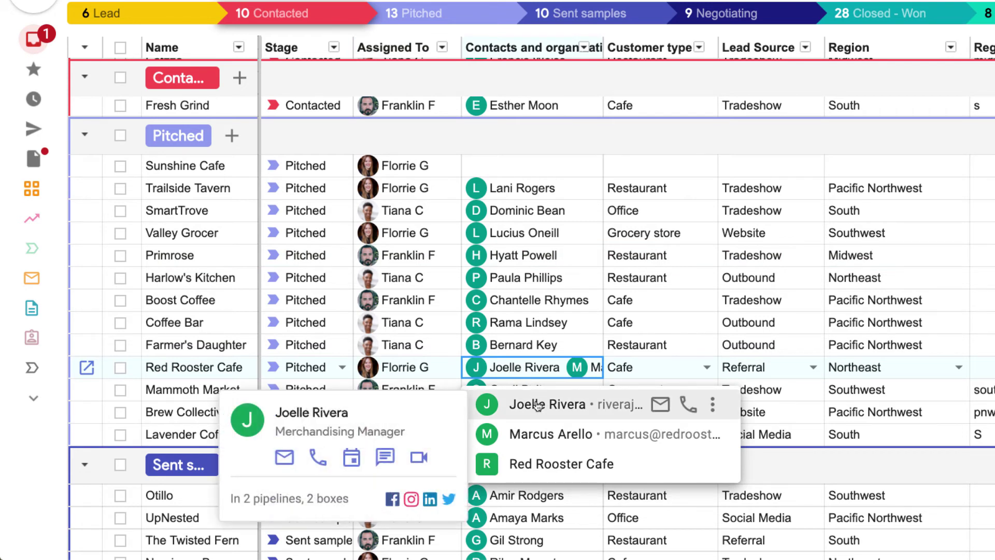
mouse_move(530, 435)
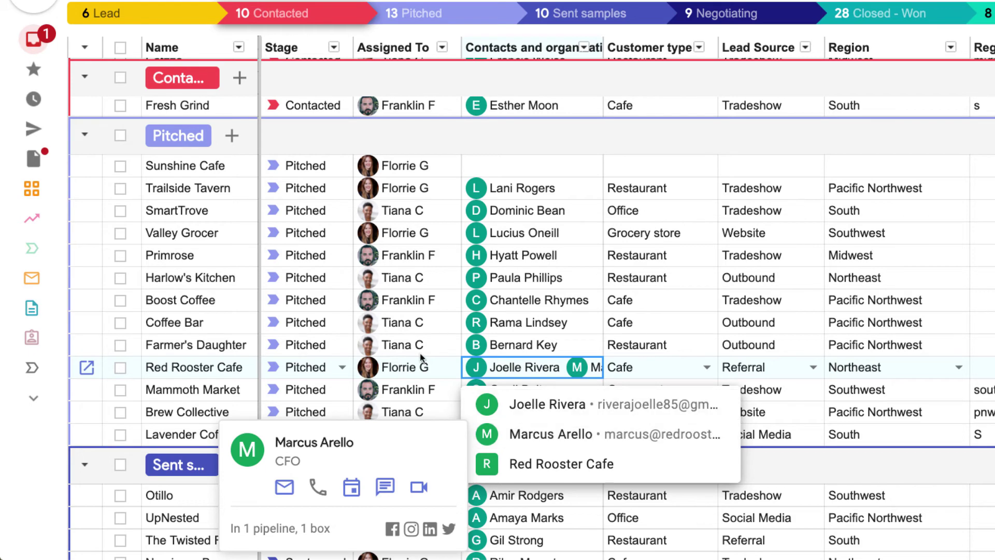
Switch to the Hiring pipeline and preview a Resume-stage candidate's linked contact card
click(87, 335)
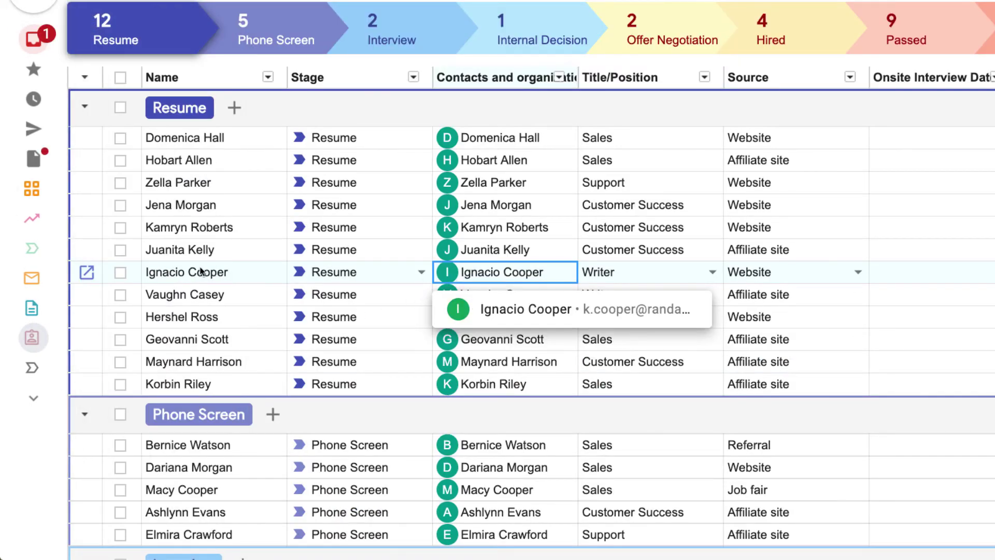
click(185, 275)
click(492, 274)
mouse_move(508, 309)
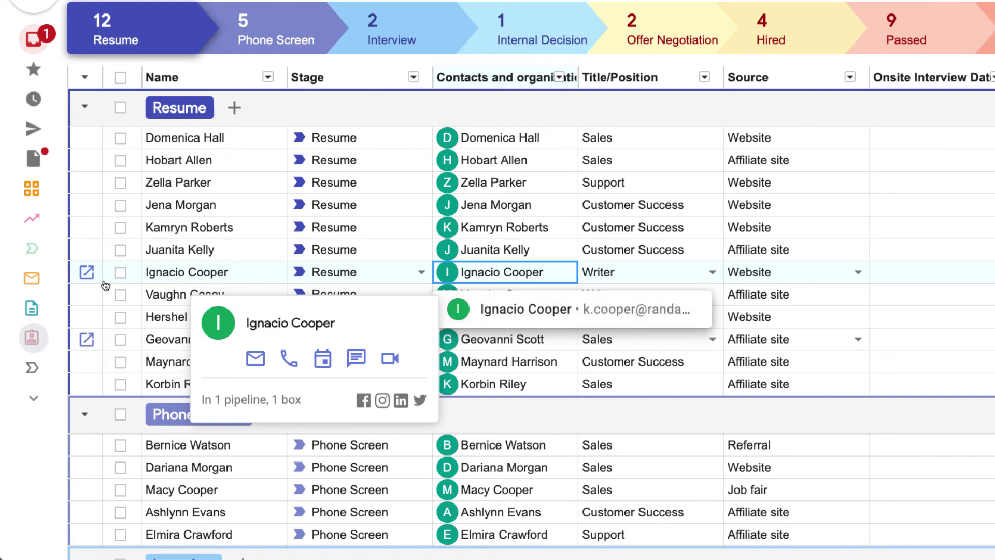
In Arbutus Coffee Sales, open the side panel for Red Rooster Cafe's merchandising manager
click(43, 220)
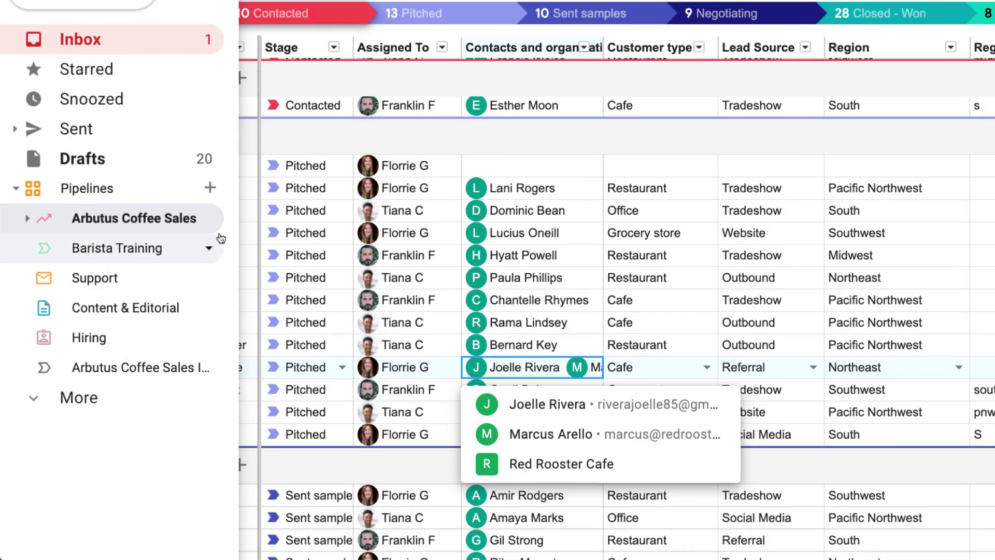
click(550, 412)
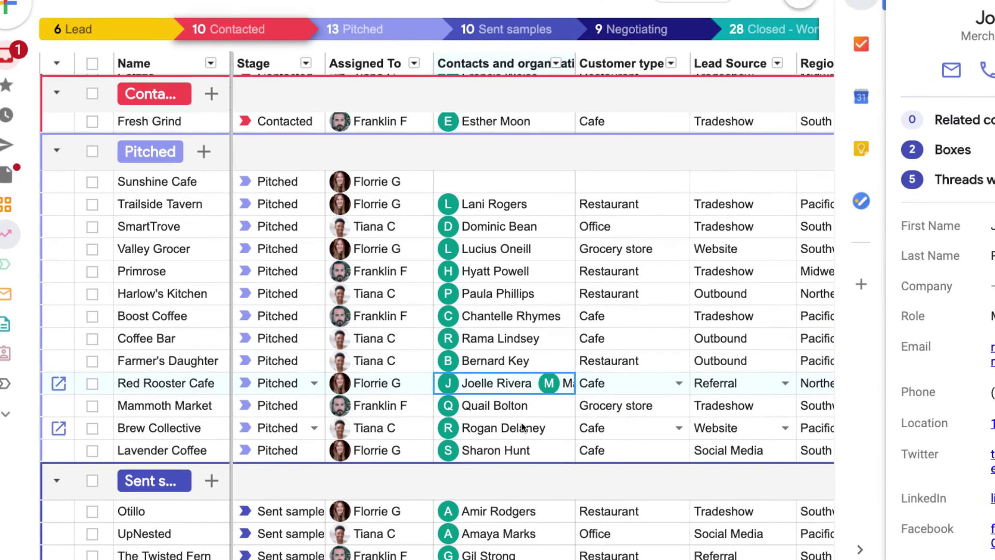
scroll(865, 449, down, 3)
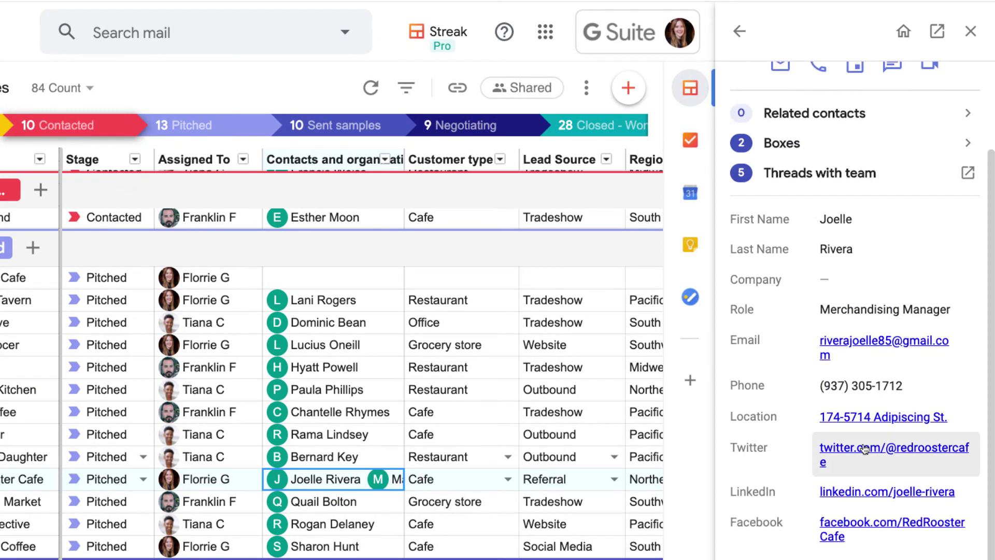
scroll(864, 449, up, 2)
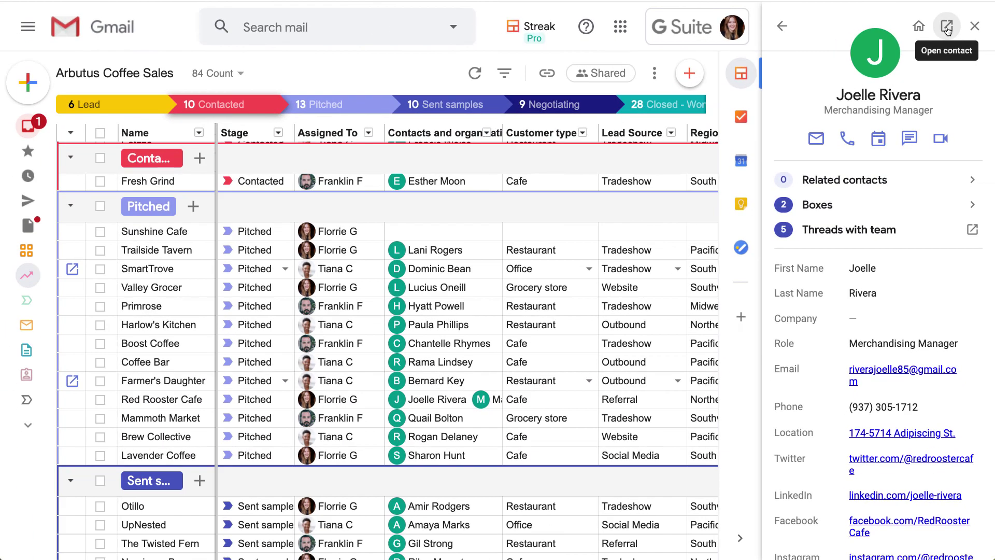
View the contact's full profile page and scroll through its team activity
click(937, 31)
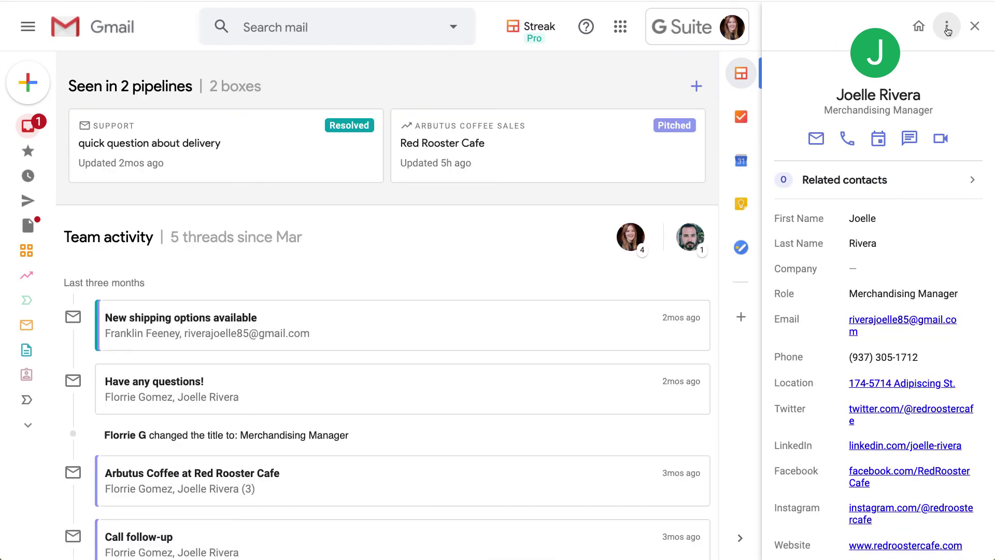
scroll(411, 259, down, 3)
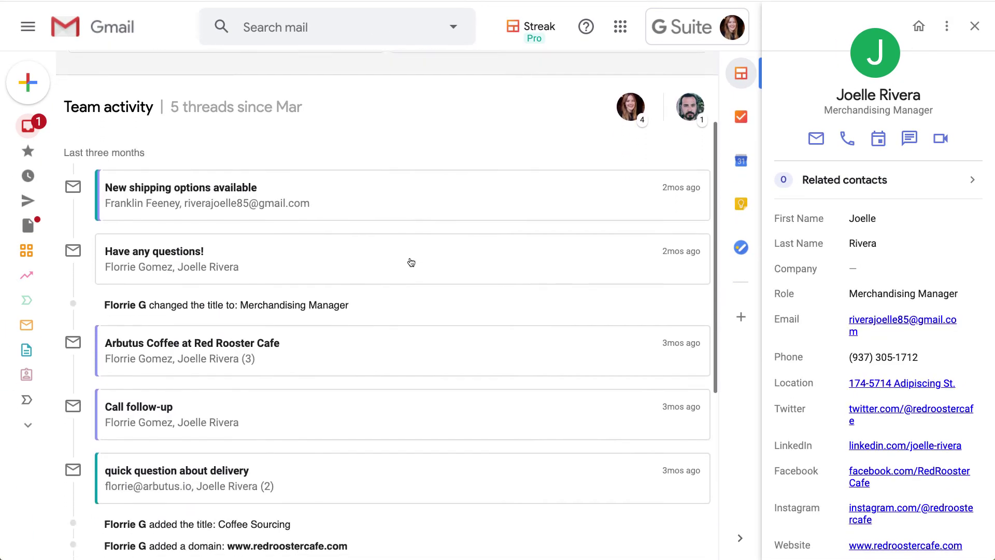
scroll(411, 262, up, 3)
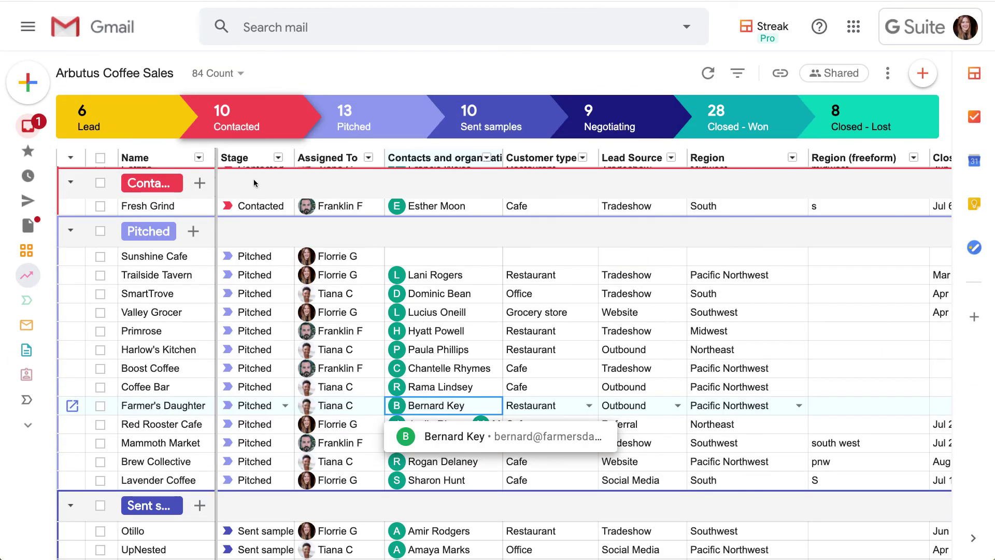
Show the basic, people and magic column types insertable from the Assigned To column
click(350, 332)
scroll(353, 327, up, 1)
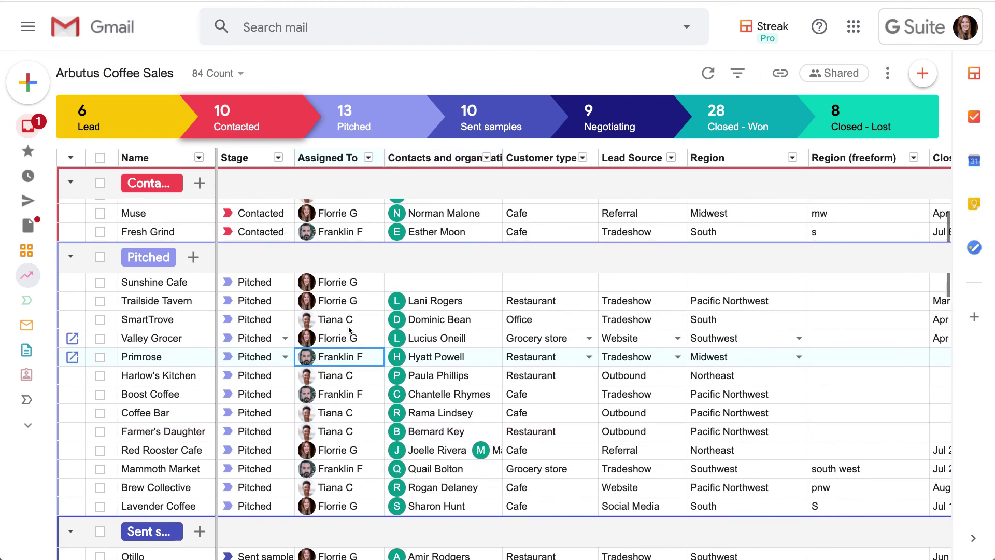
scroll(587, 296, right, 1)
scroll(587, 297, right, 5)
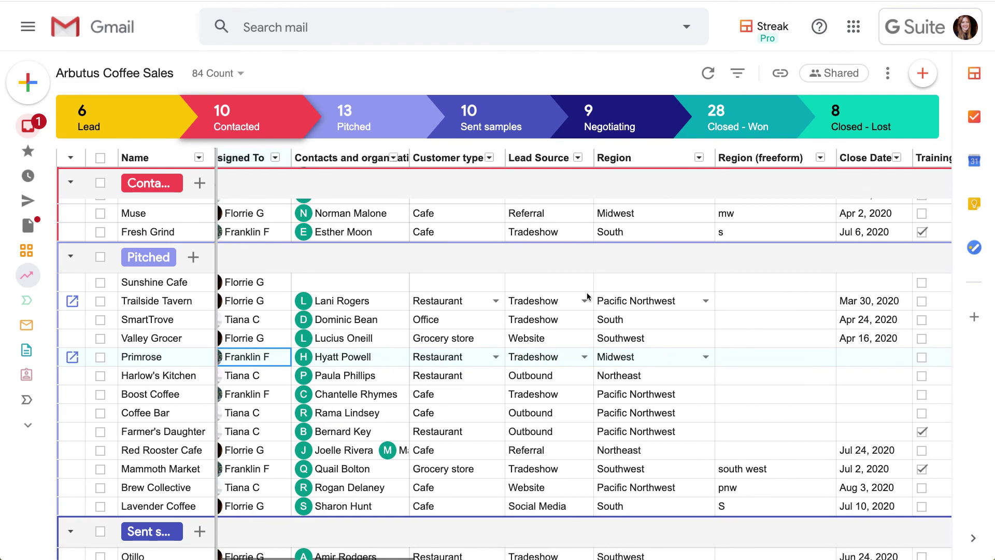
scroll(587, 297, left, 5)
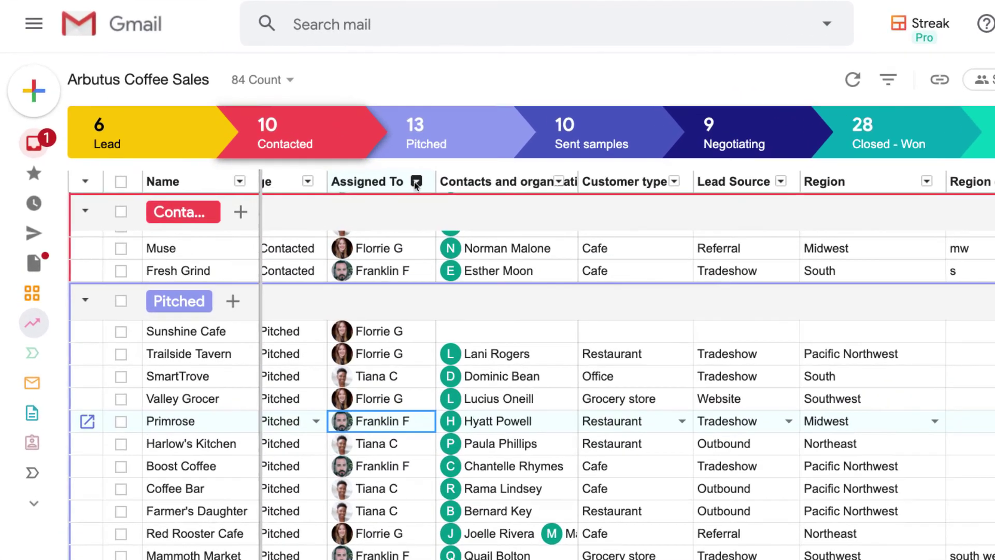
click(344, 157)
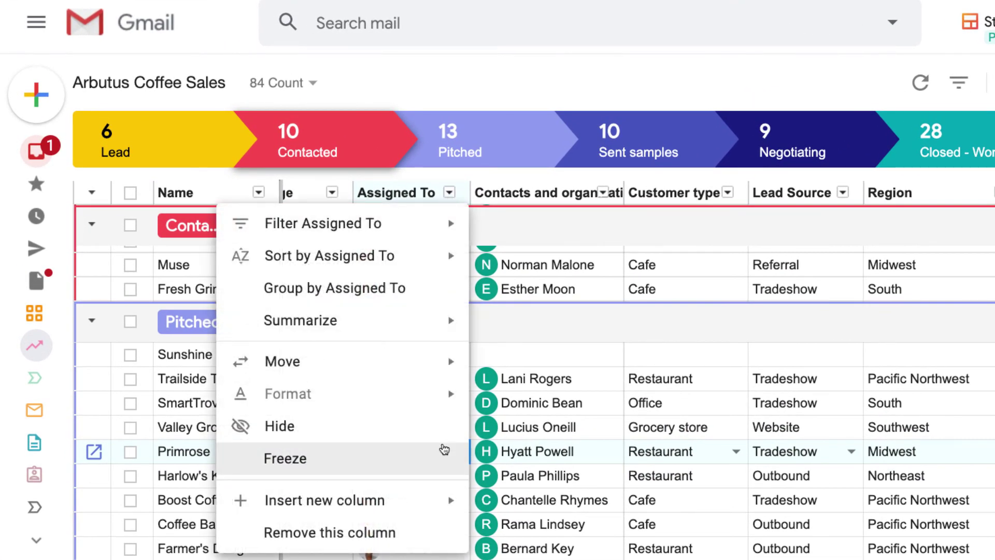
mouse_move(437, 500)
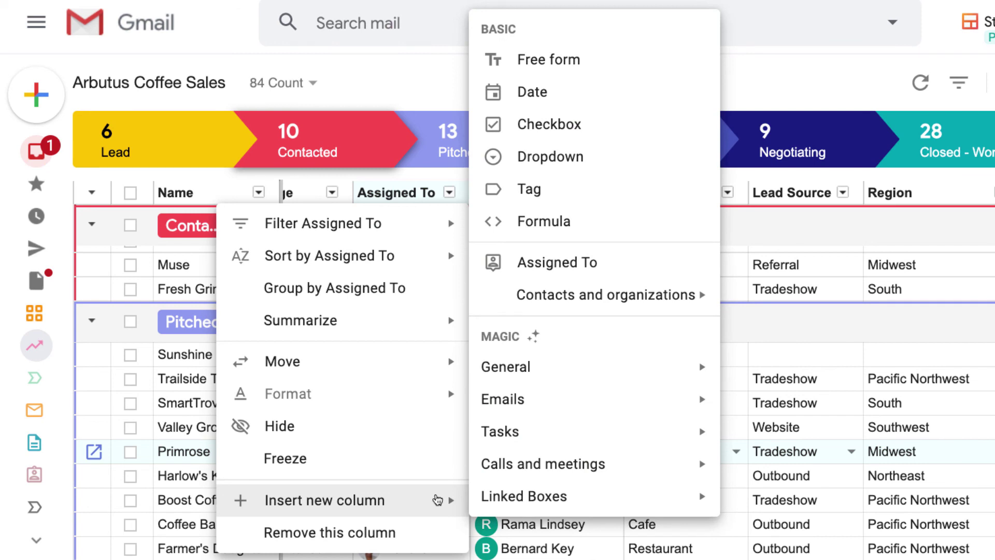